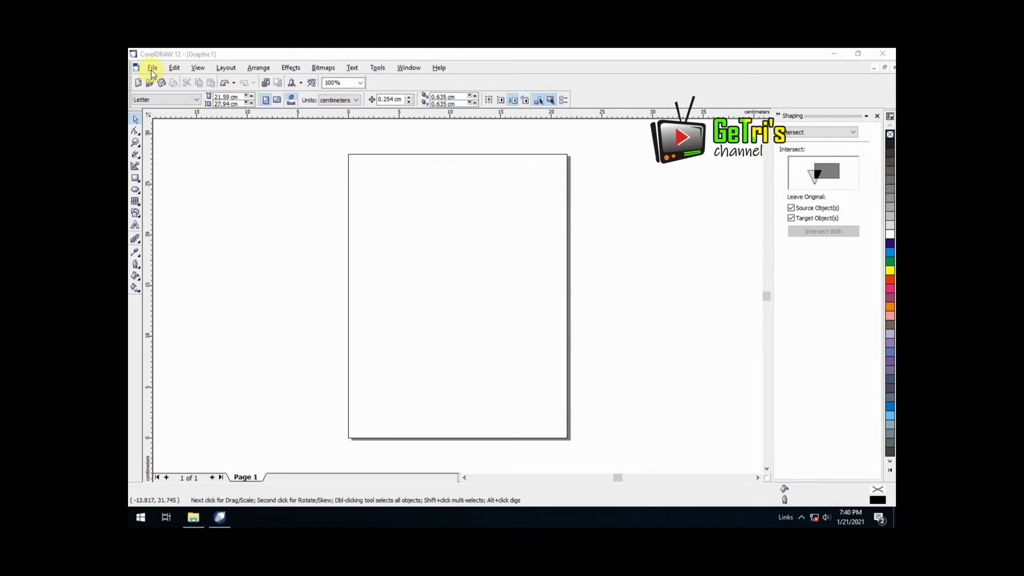
# - Import the bulat_crop_grey.psd portrait from the 016_tracing folder and place it on the page at its original size
pyautogui.click(152, 68)
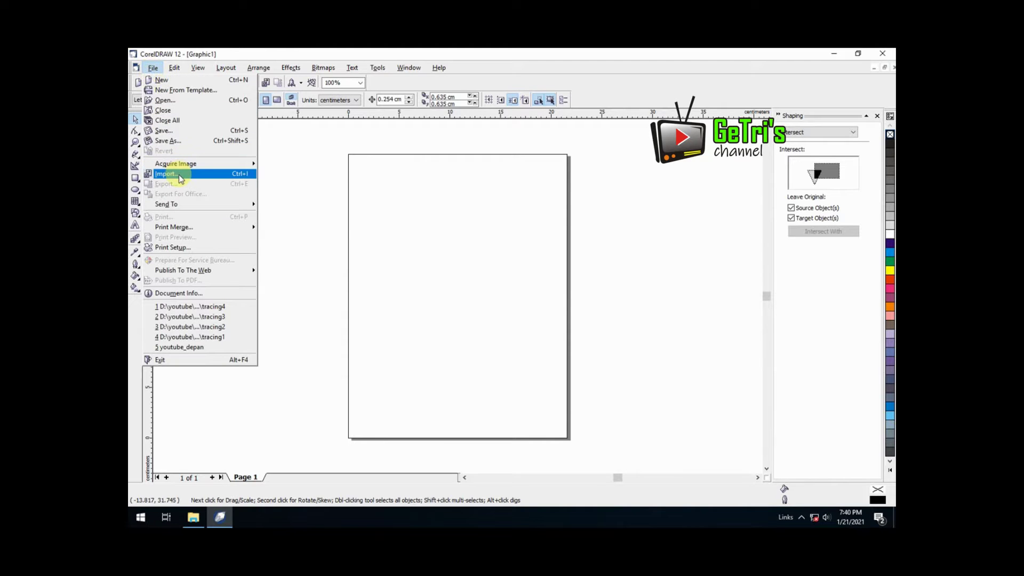
pyautogui.click(180, 174)
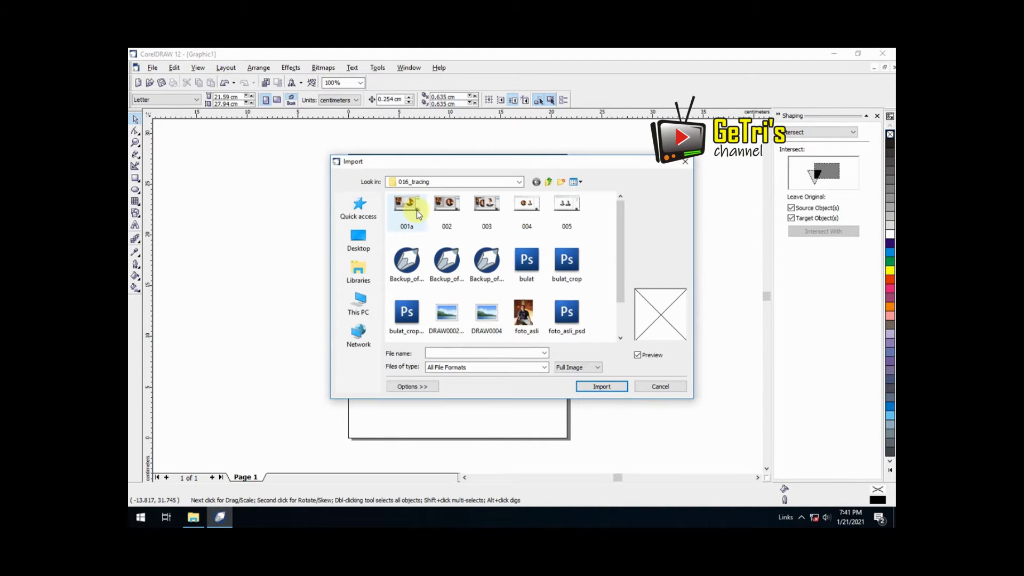
pyautogui.click(401, 315)
pyautogui.click(602, 387)
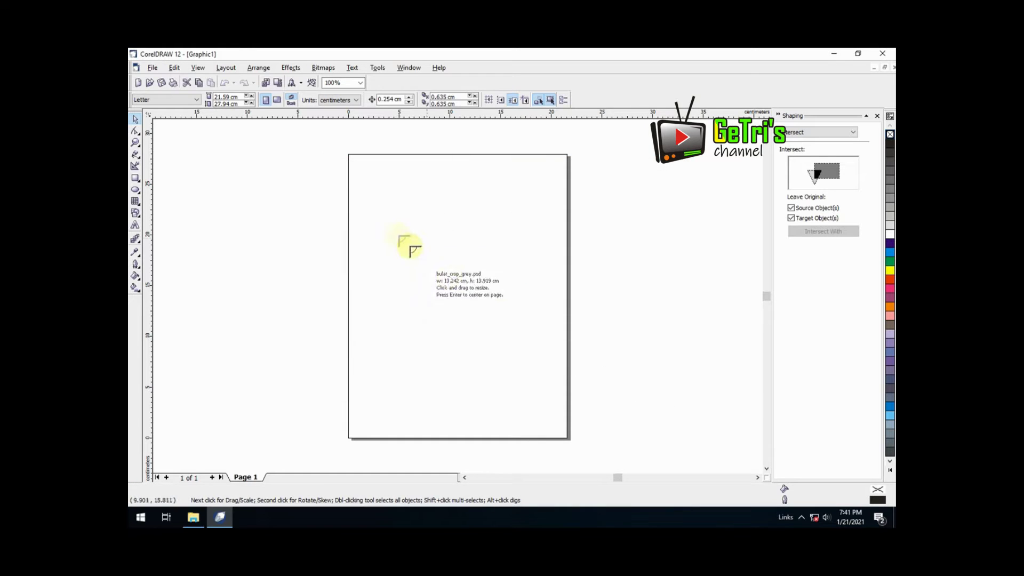
pyautogui.click(376, 216)
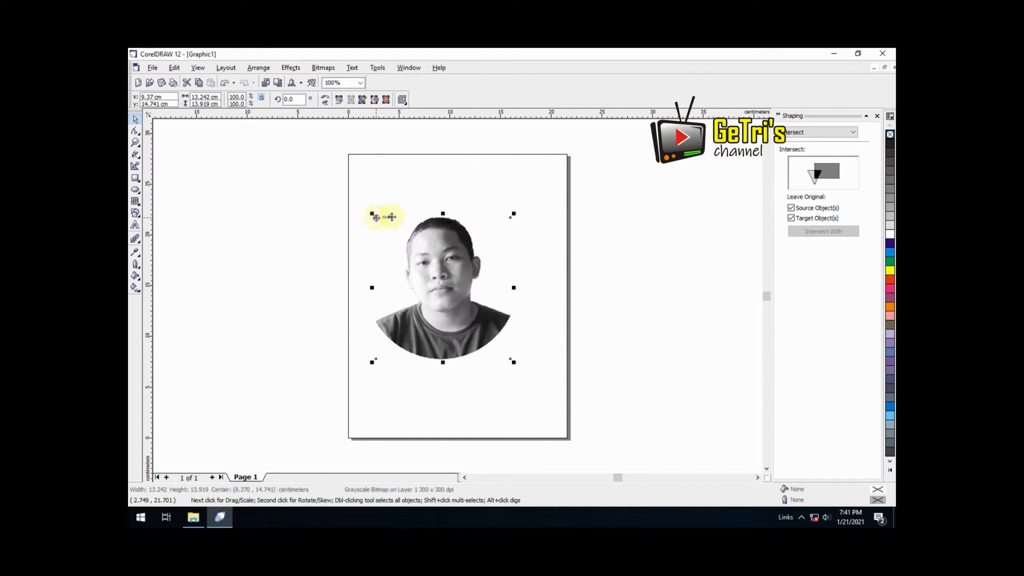
pyautogui.click(567, 218)
pyautogui.click(457, 273)
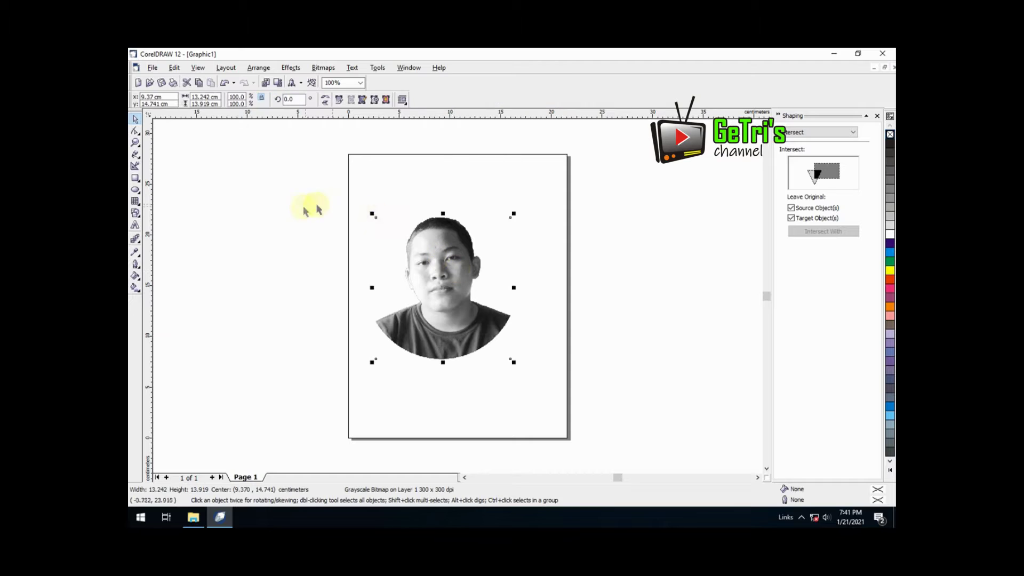
# - Set the page to A3 in landscape orientation and move the portrait to the left part of the page
pyautogui.click(240, 166)
pyautogui.click(176, 100)
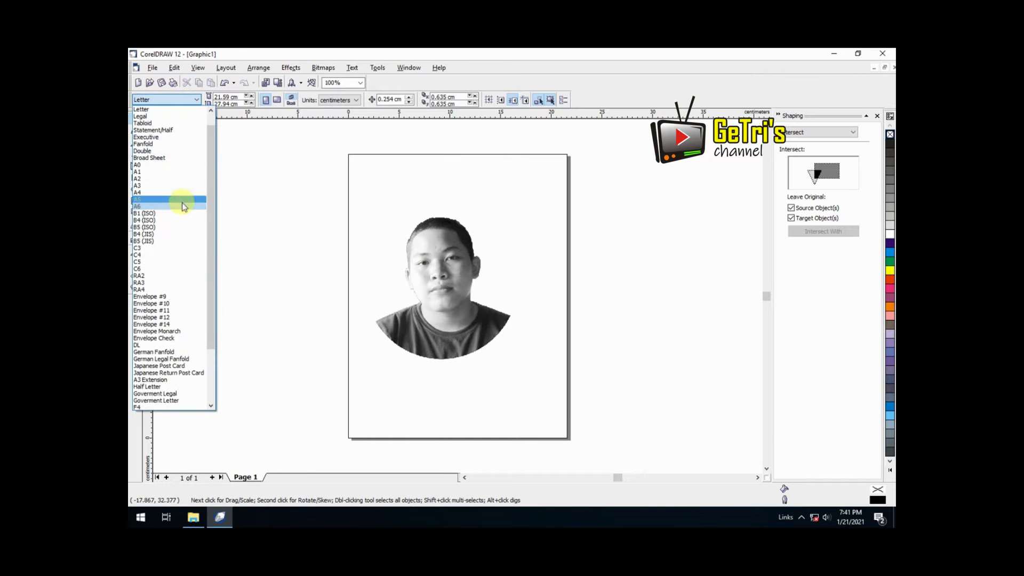
pyautogui.click(180, 185)
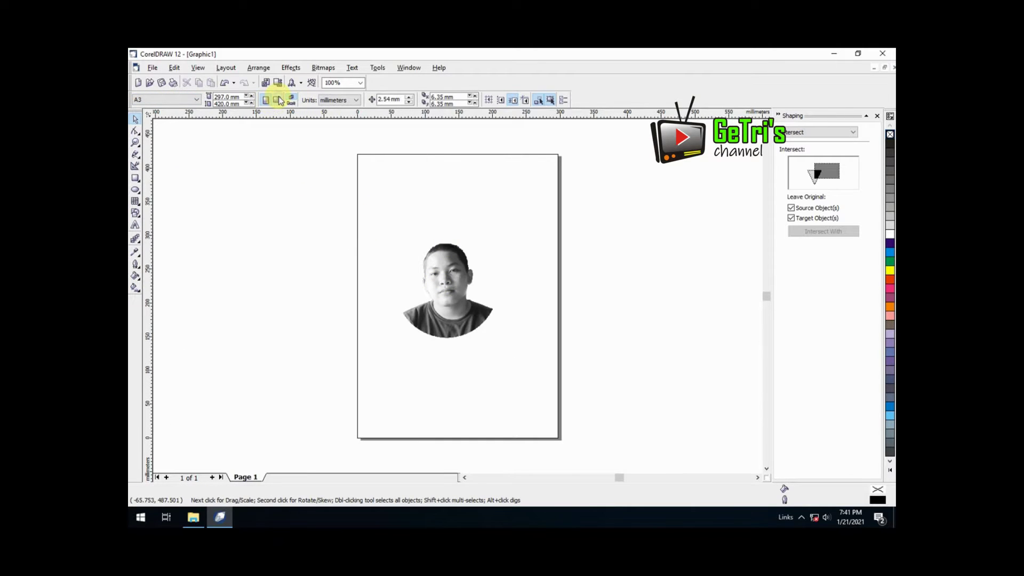
pyautogui.click(277, 100)
pyautogui.click(404, 290)
pyautogui.moveTo(386, 290); pyautogui.dragTo(368, 298)
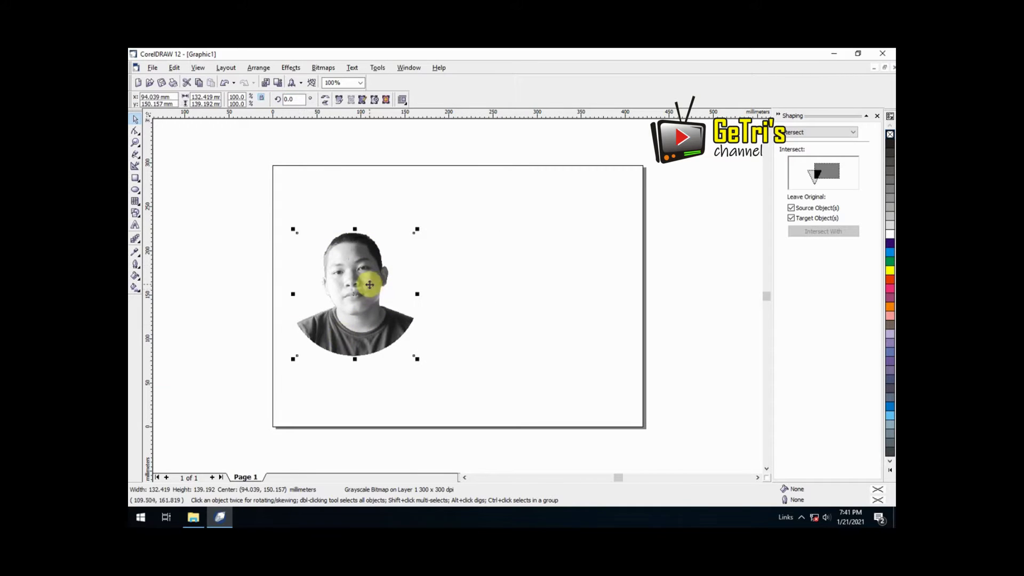
# - Send the selected portrait bitmap to CorelTRACE with Trace Bitmap and continue loading the image
pyautogui.click(323, 68)
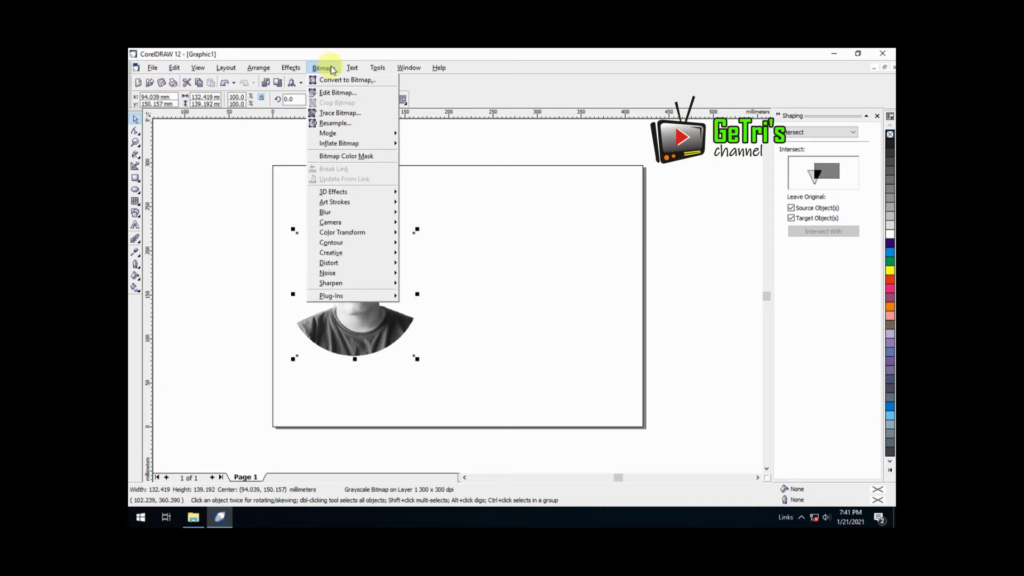
pyautogui.click(365, 116)
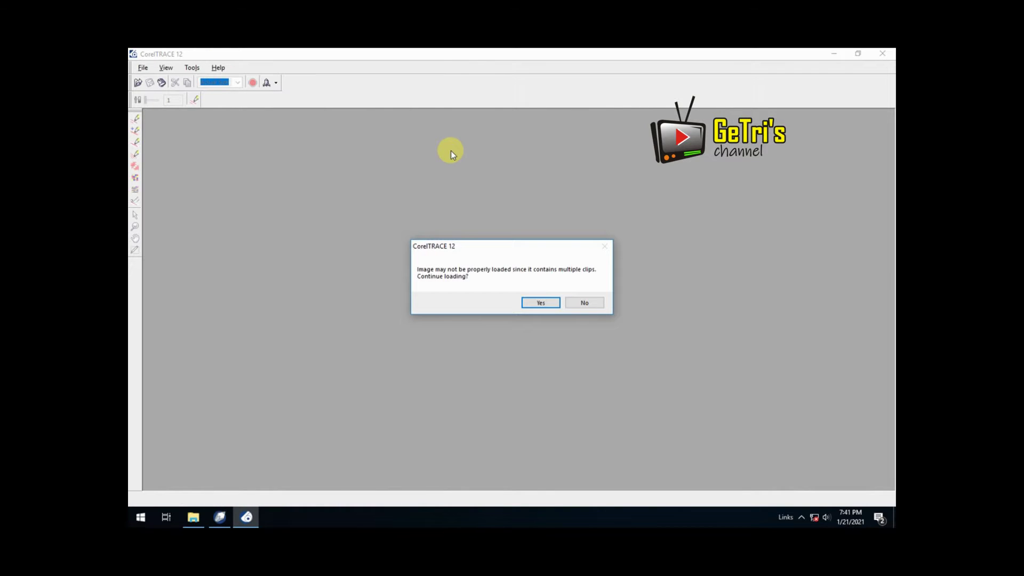
pyautogui.click(536, 302)
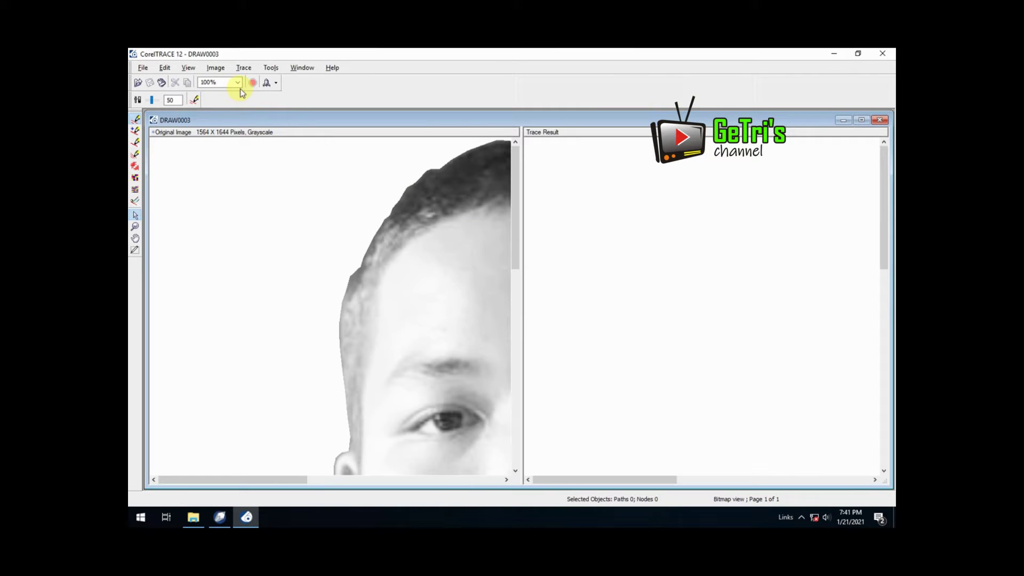
# - Trace the grayscale portrait by outline with the accuracy left at 50
pyautogui.click(190, 69)
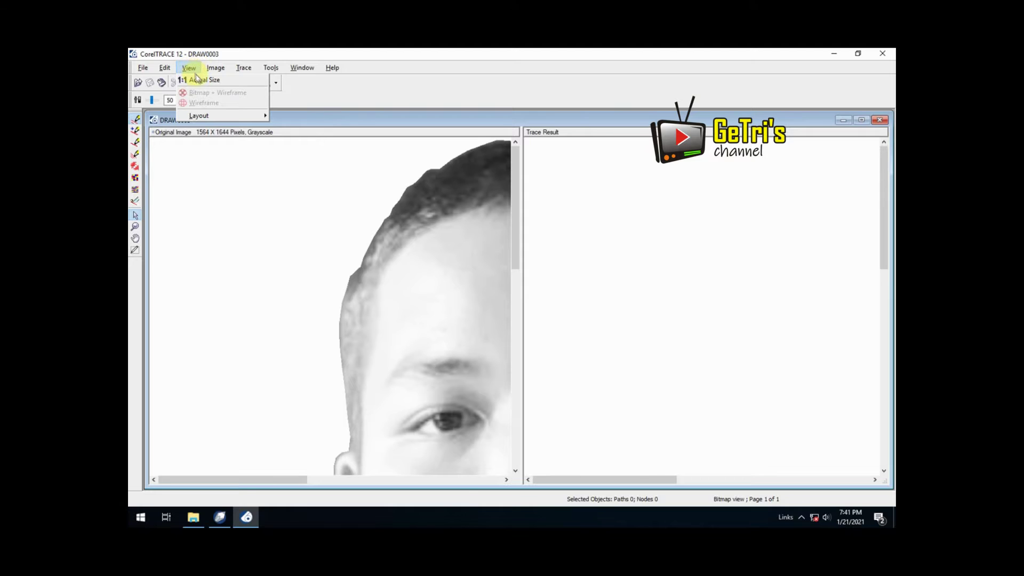
pyautogui.moveTo(242, 66)
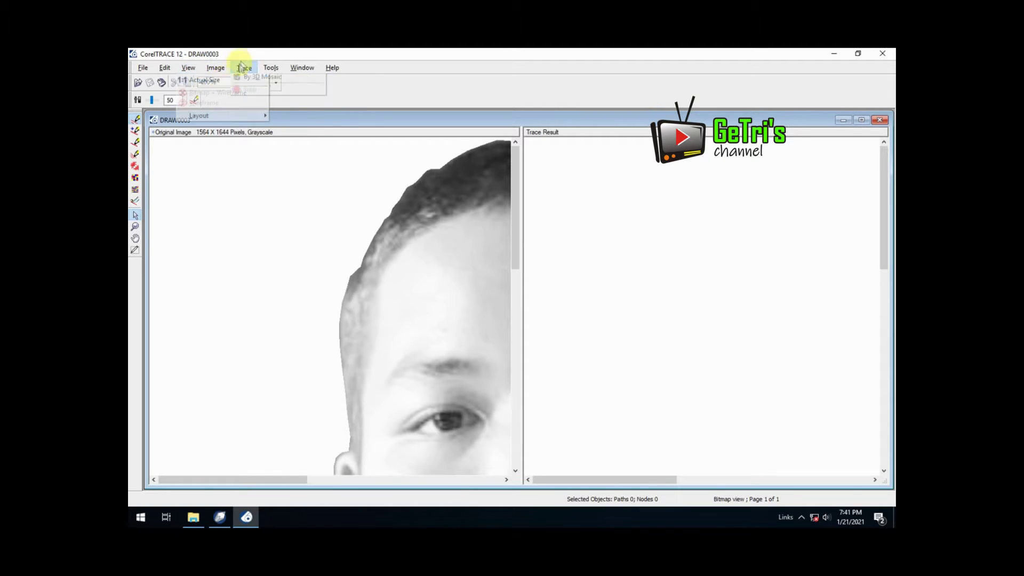
pyautogui.click(296, 50)
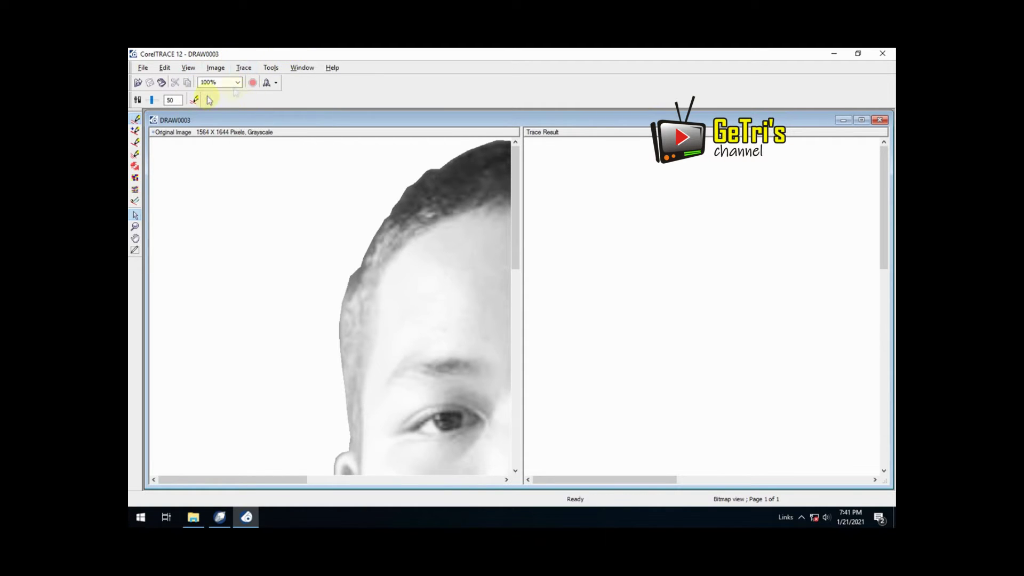
pyautogui.click(238, 82)
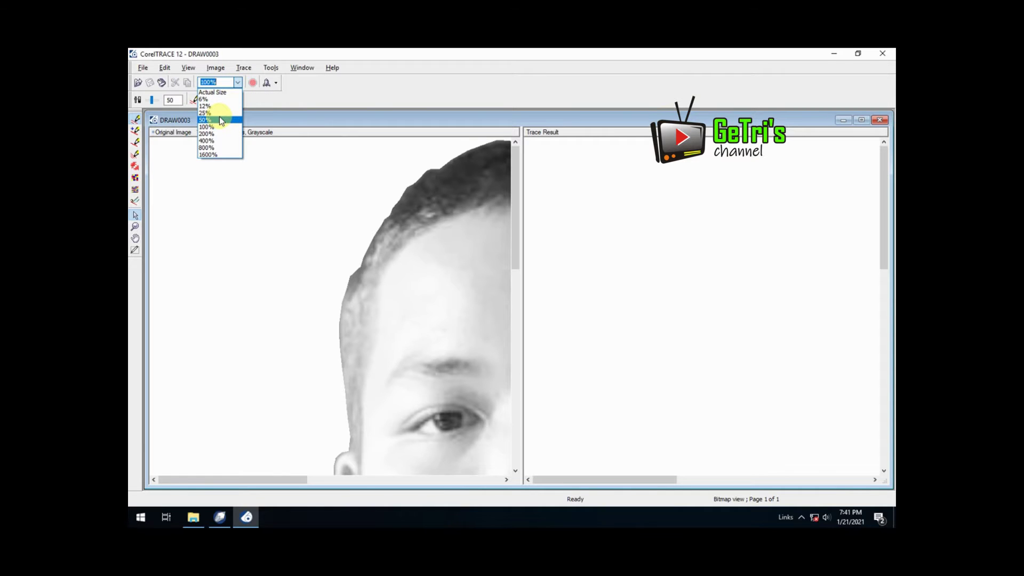
pyautogui.click(220, 121)
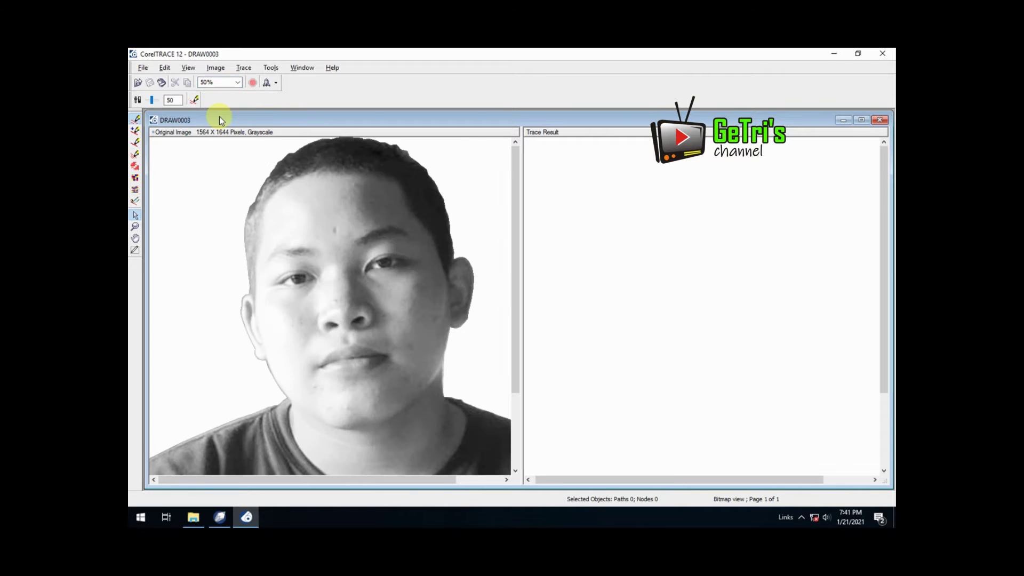
pyautogui.click(243, 68)
pyautogui.click(243, 69)
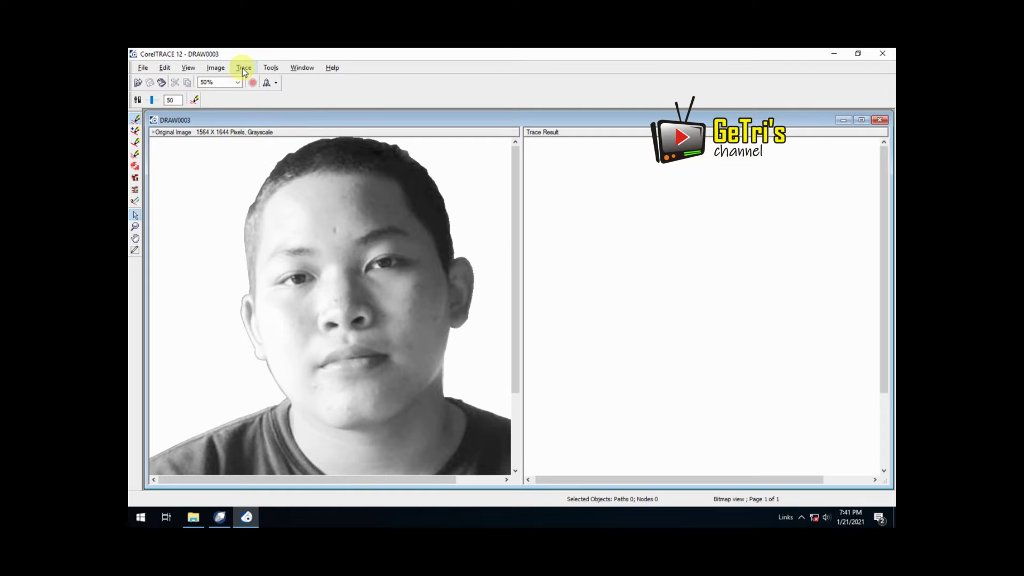
pyautogui.click(242, 69)
pyautogui.click(243, 68)
pyautogui.click(243, 68)
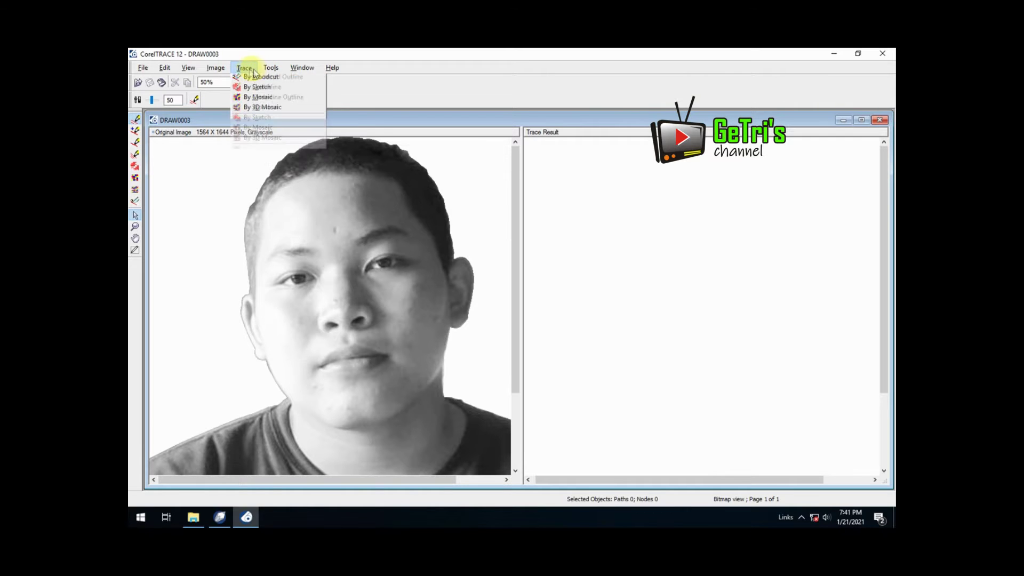
pyautogui.click(273, 79)
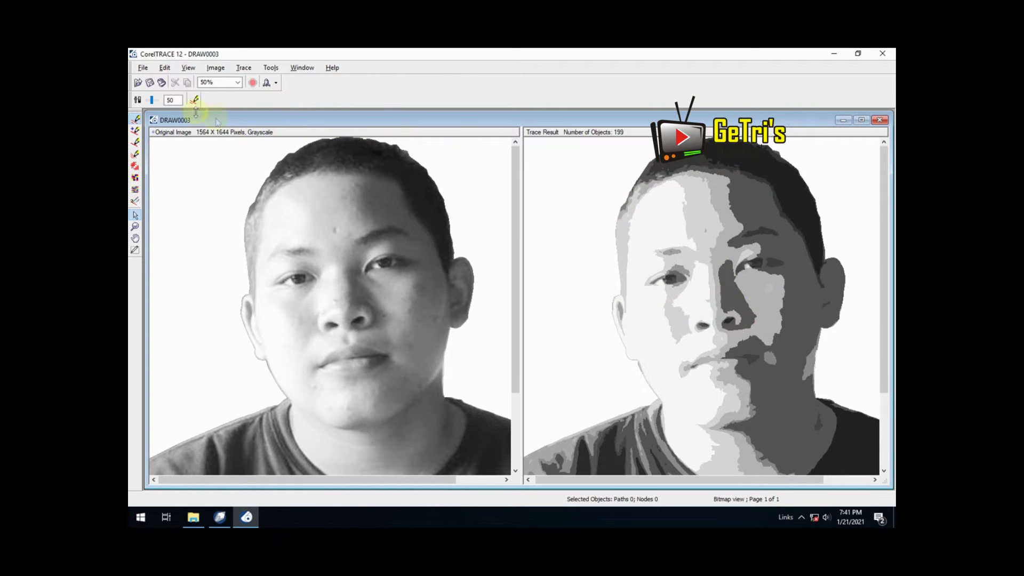
# - Save the trace result as grey_003 in AI - Adobe Illustrator format with the default export options, and close CorelTRACE
pyautogui.click(143, 68)
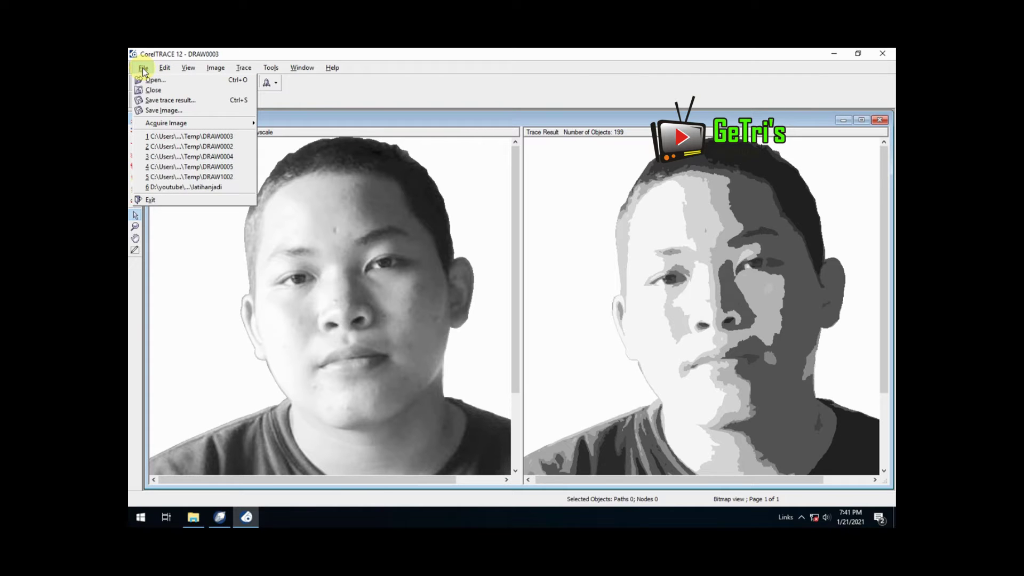
pyautogui.click(193, 101)
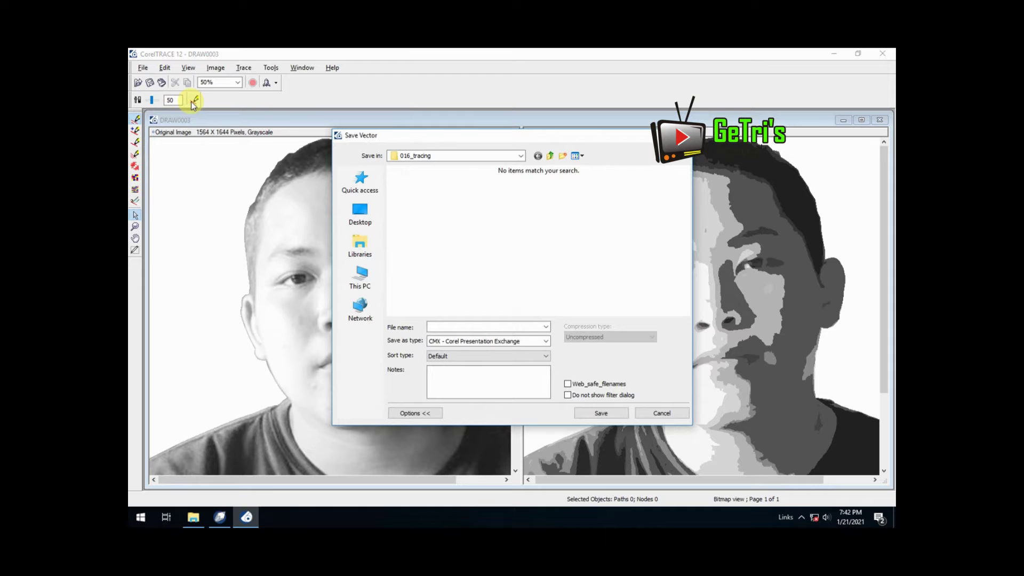
pyautogui.click(546, 341)
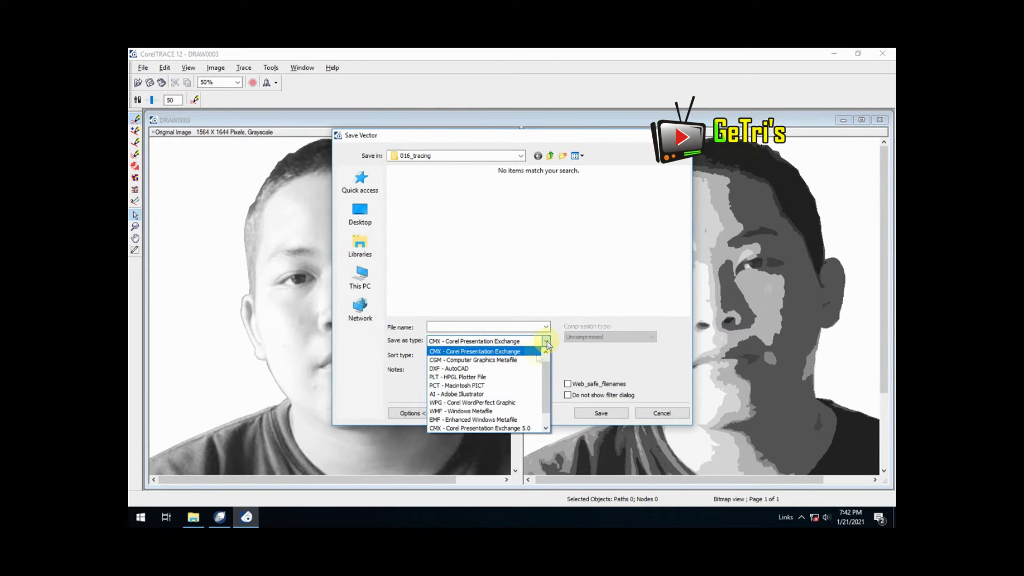
pyautogui.click(496, 393)
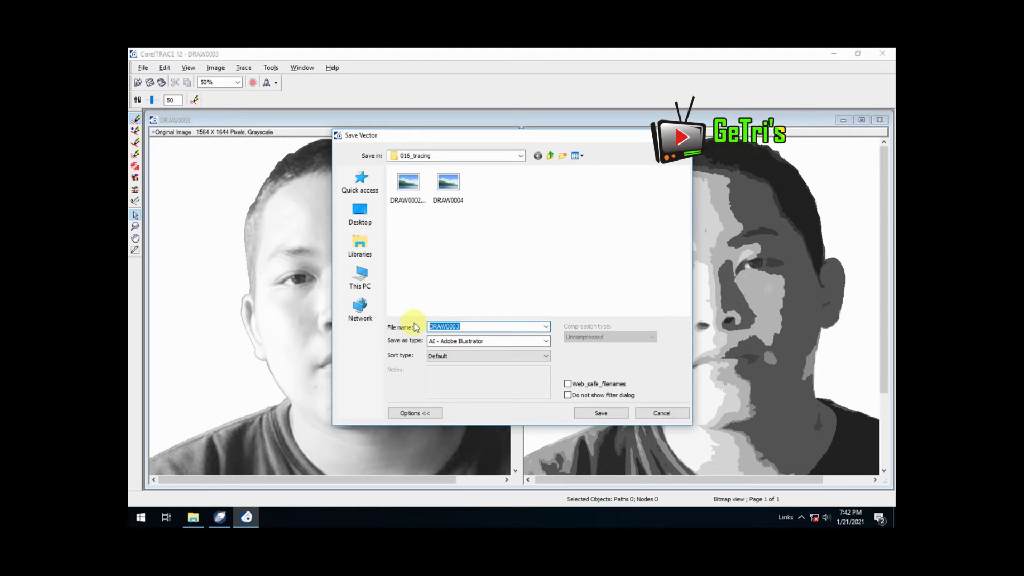
pyautogui.write('grey')
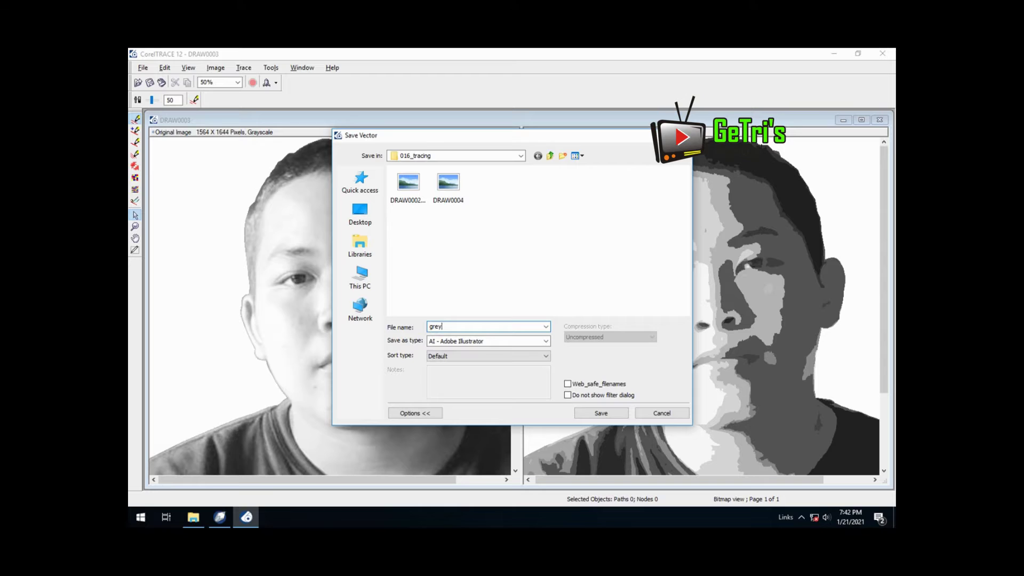
pyautogui.write('_003')
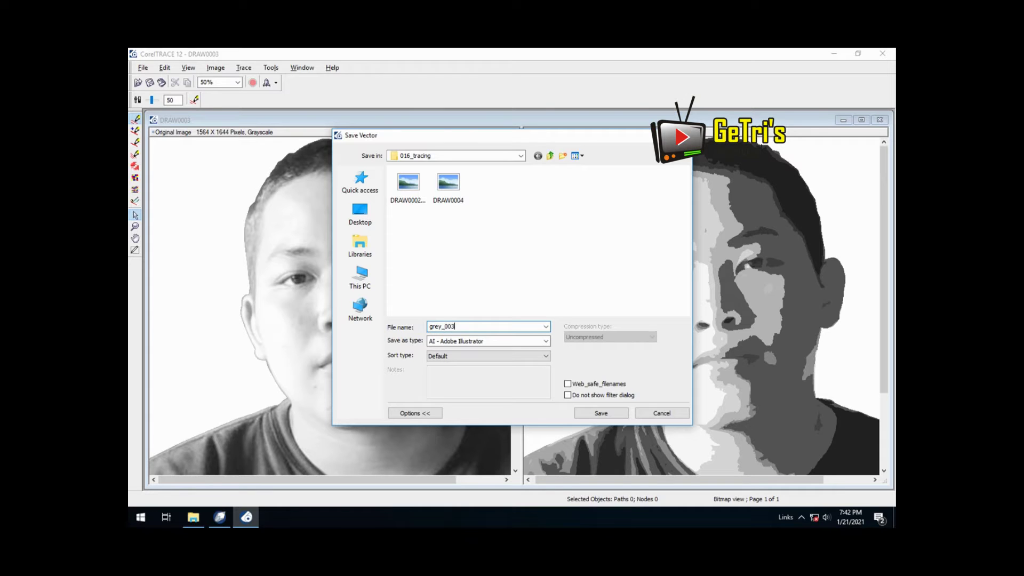
pyautogui.click(483, 362)
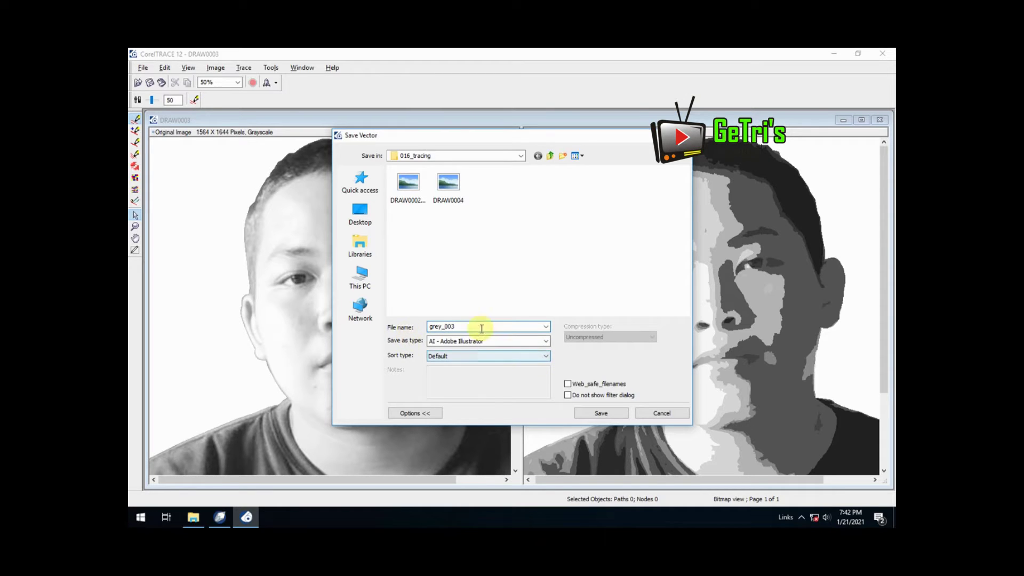
pyautogui.click(587, 412)
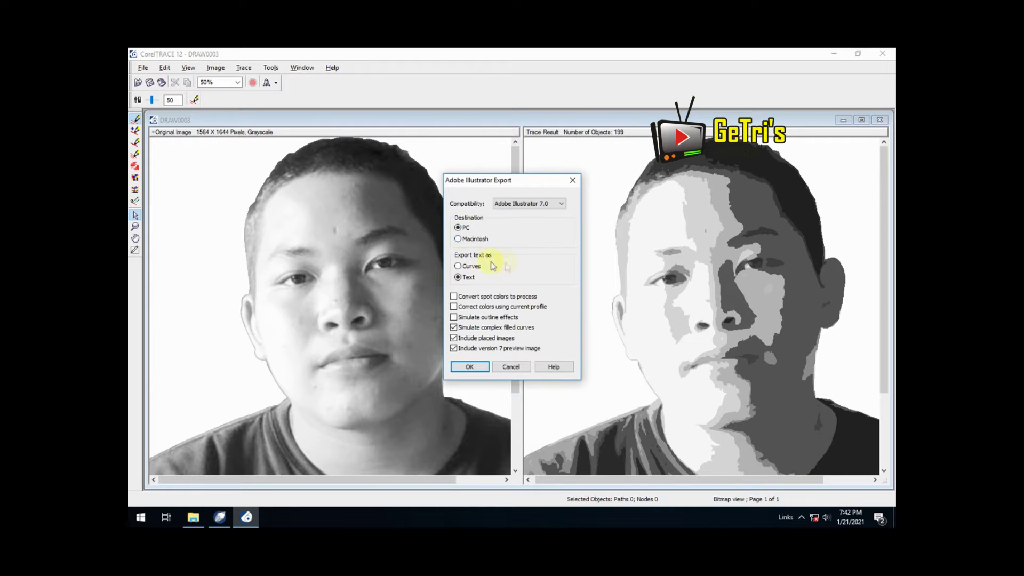
pyautogui.click(462, 369)
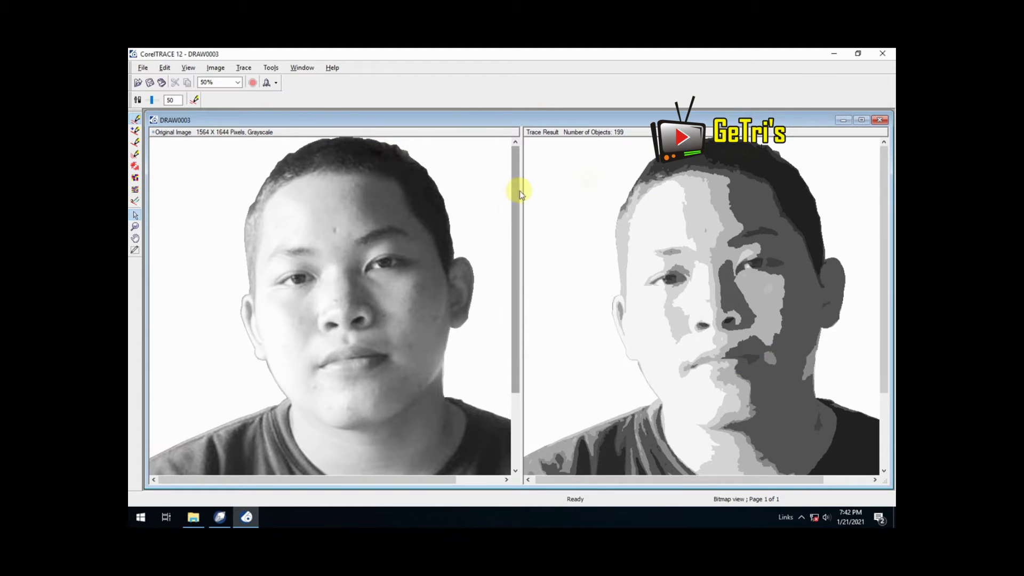
pyautogui.click(884, 55)
pyautogui.click(464, 267)
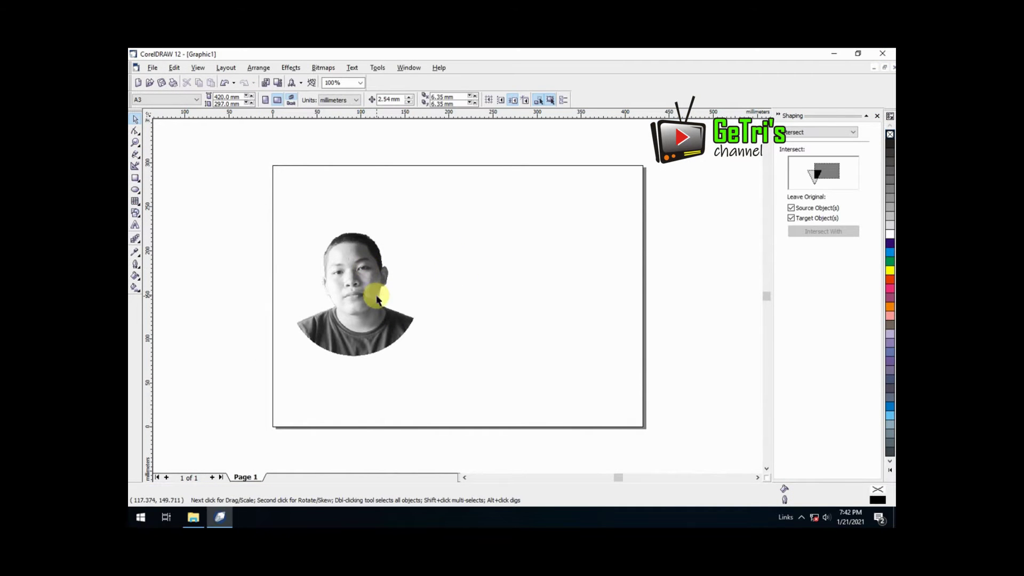
# - Import the grey_003 vector file from the 016_tracing folder and place it on the page to the right of the original portrait
pyautogui.click(151, 66)
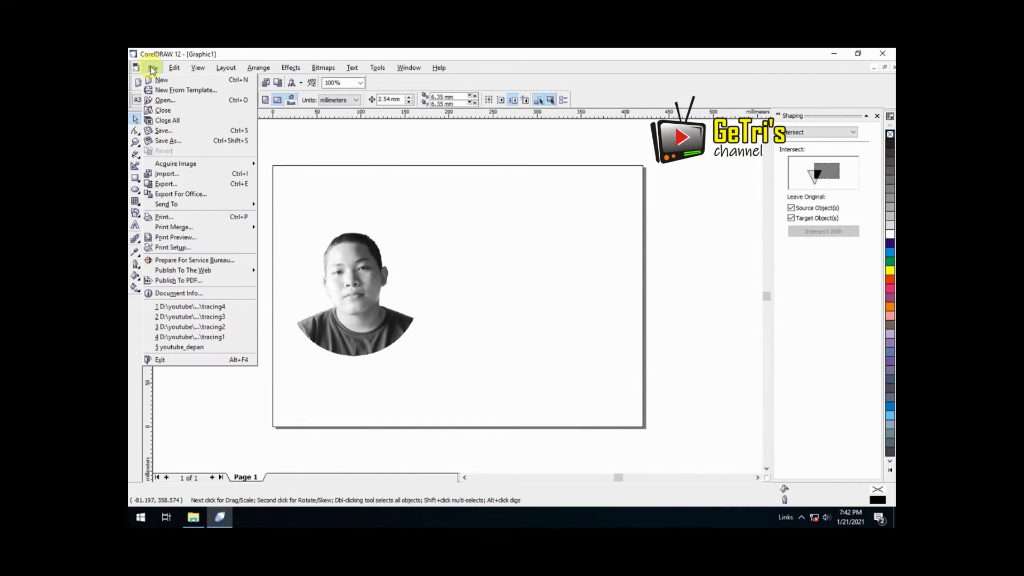
pyautogui.click(173, 174)
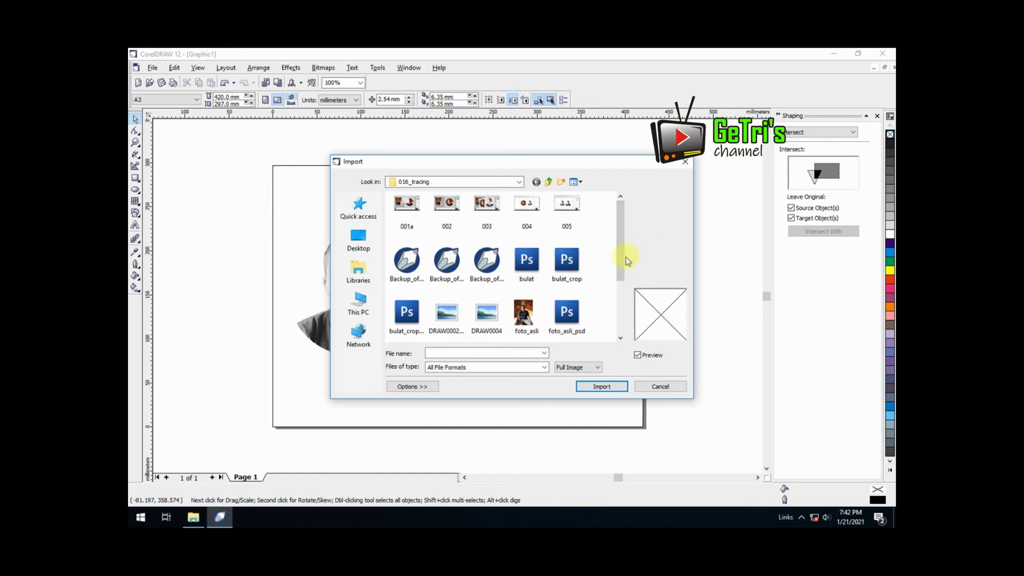
pyautogui.moveTo(623, 261); pyautogui.dragTo(626, 327)
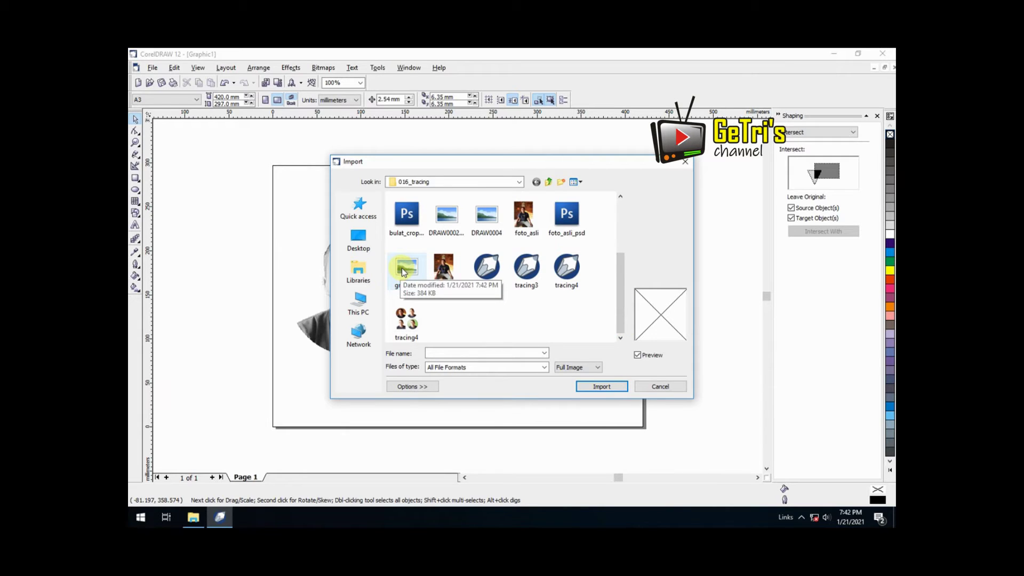
pyautogui.click(401, 268)
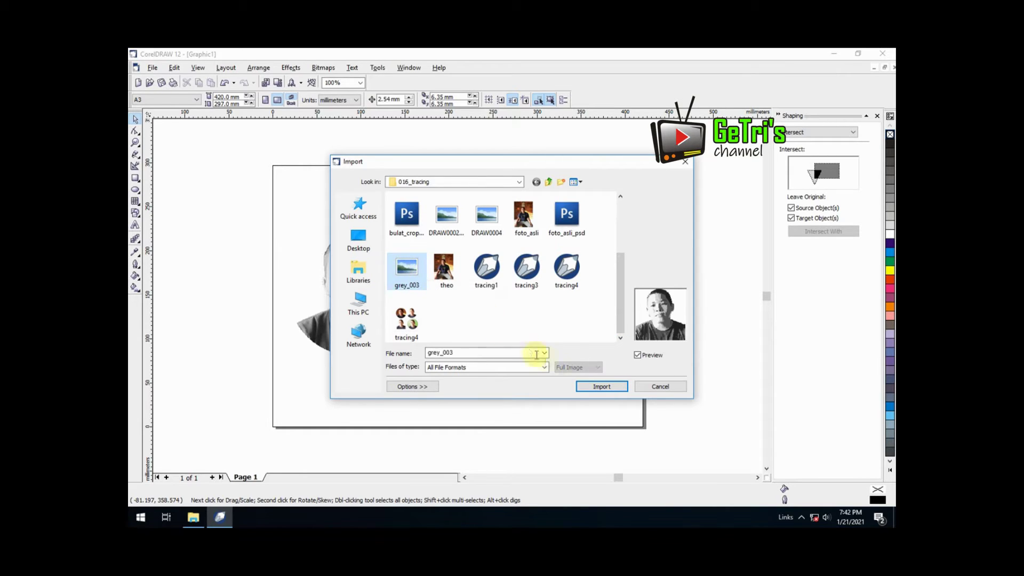
pyautogui.click(587, 388)
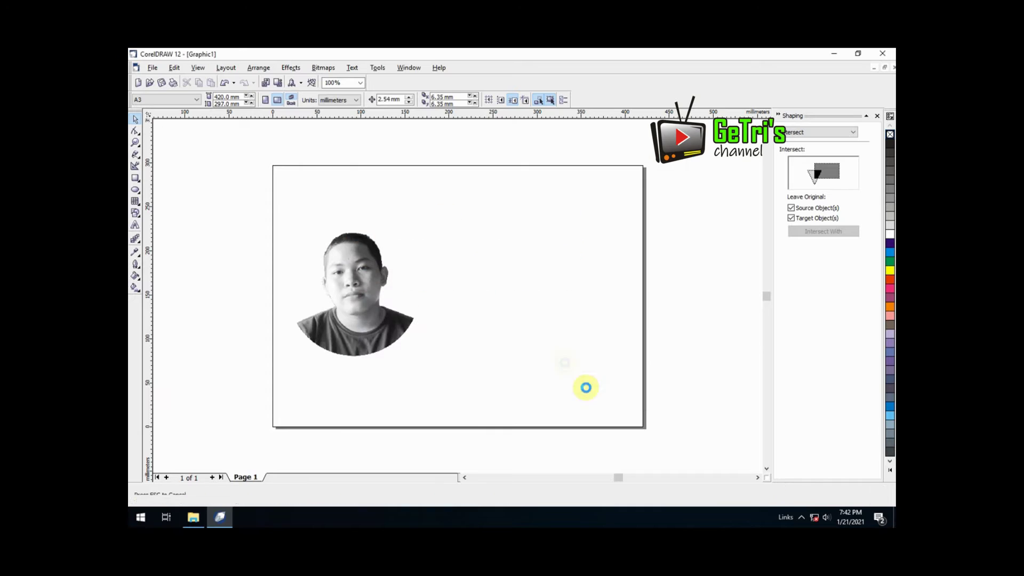
pyautogui.click(447, 230)
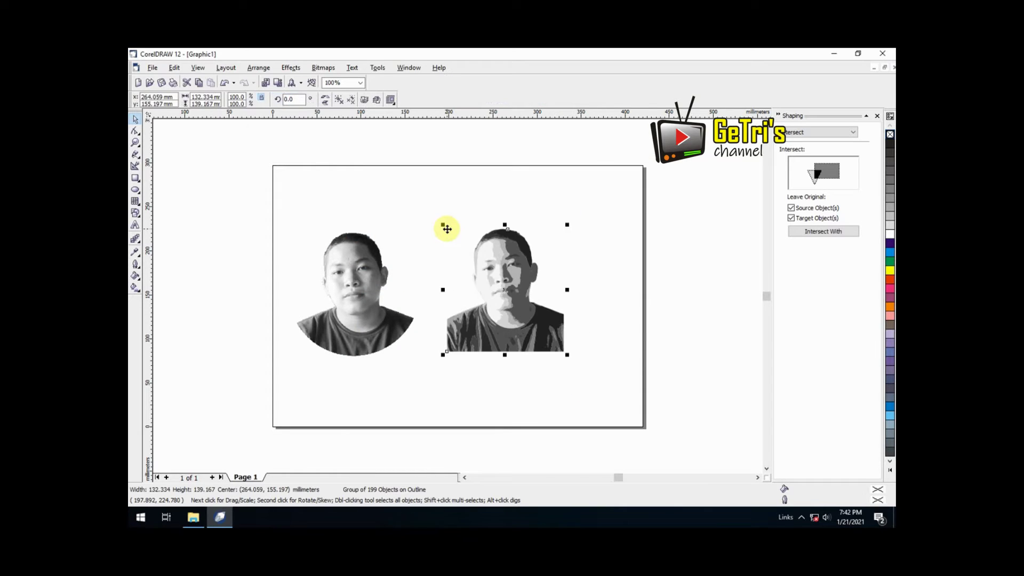
# - Ungroup all objects of the imported portrait trace
pyautogui.click(566, 287)
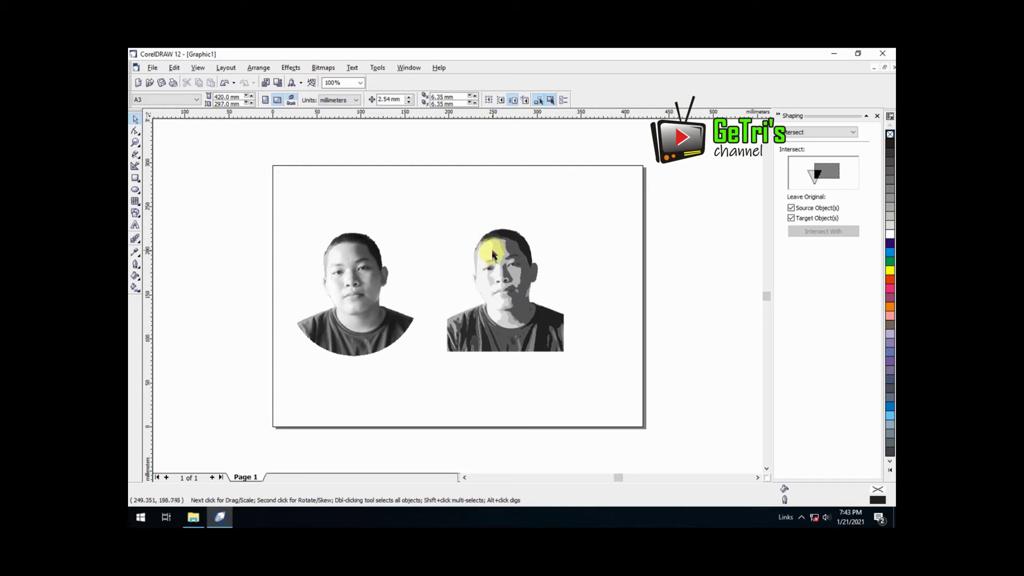
pyautogui.press('z')
pyautogui.moveTo(419, 215); pyautogui.dragTo(577, 352)
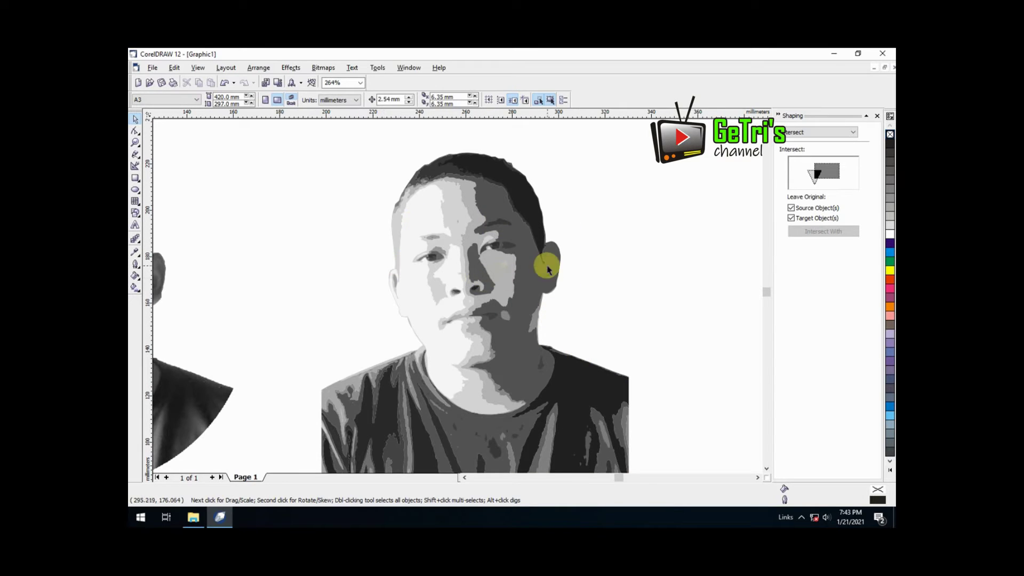
pyautogui.click(599, 265)
pyautogui.click(259, 68)
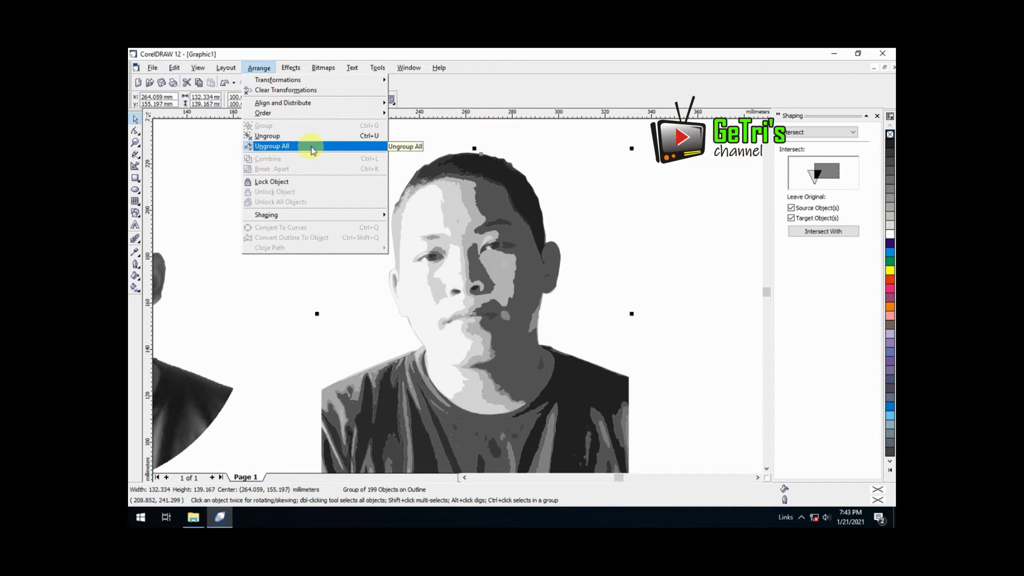
pyautogui.click(311, 146)
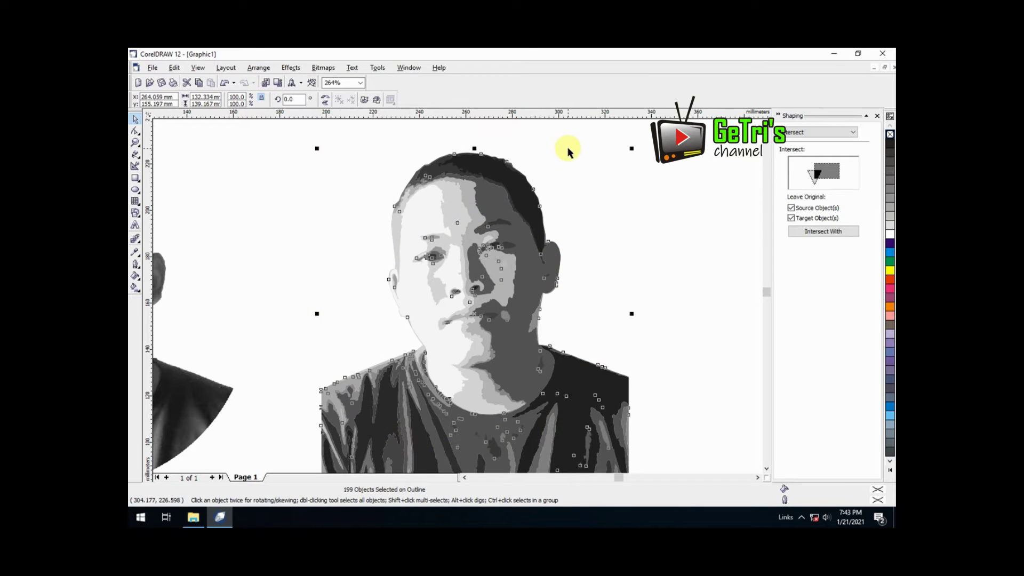
# - Remove the white background pieces on both sides of the head from the ungrouped trace
pyautogui.click(360, 208)
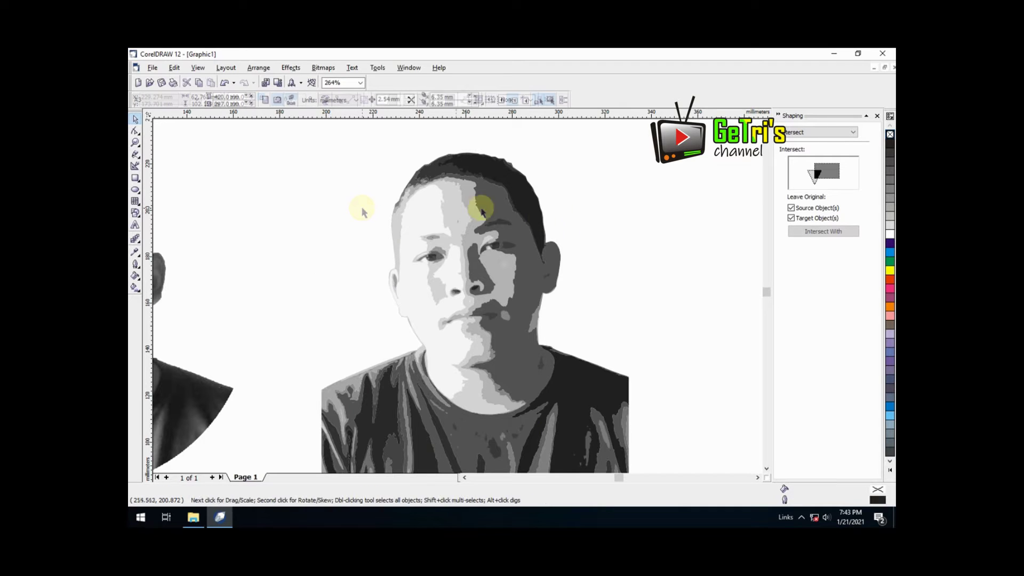
pyautogui.click(604, 253)
pyautogui.press('Escape')
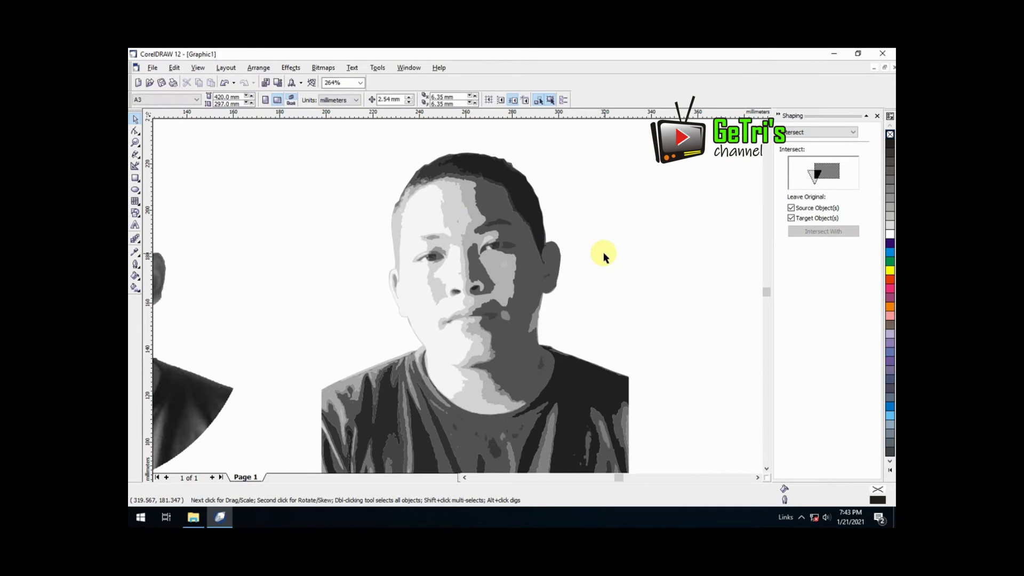
pyautogui.press('F4')
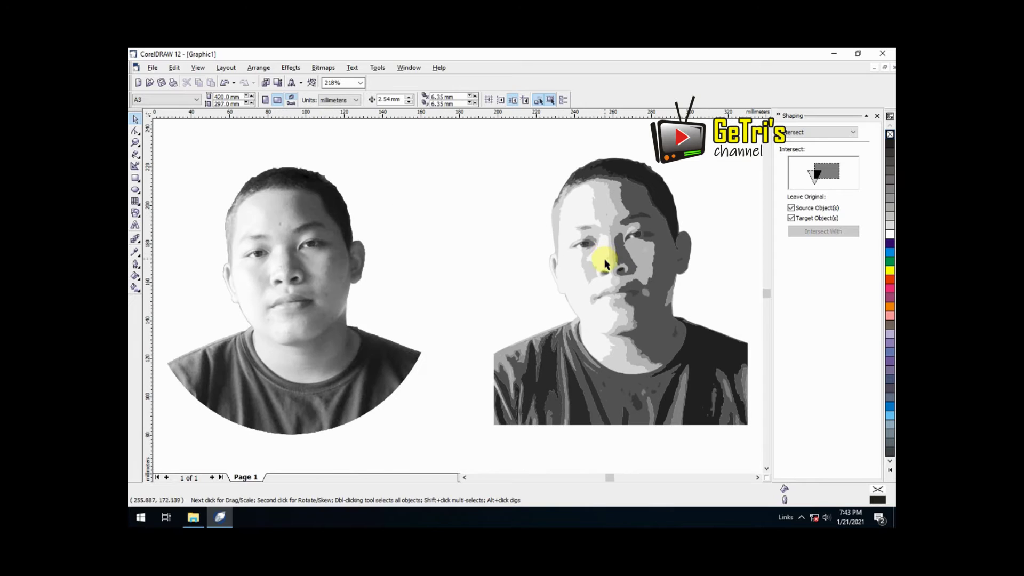
# - Group all the remaining objects of the portrait trace together again
pyautogui.scroll(-2, 622, 298)
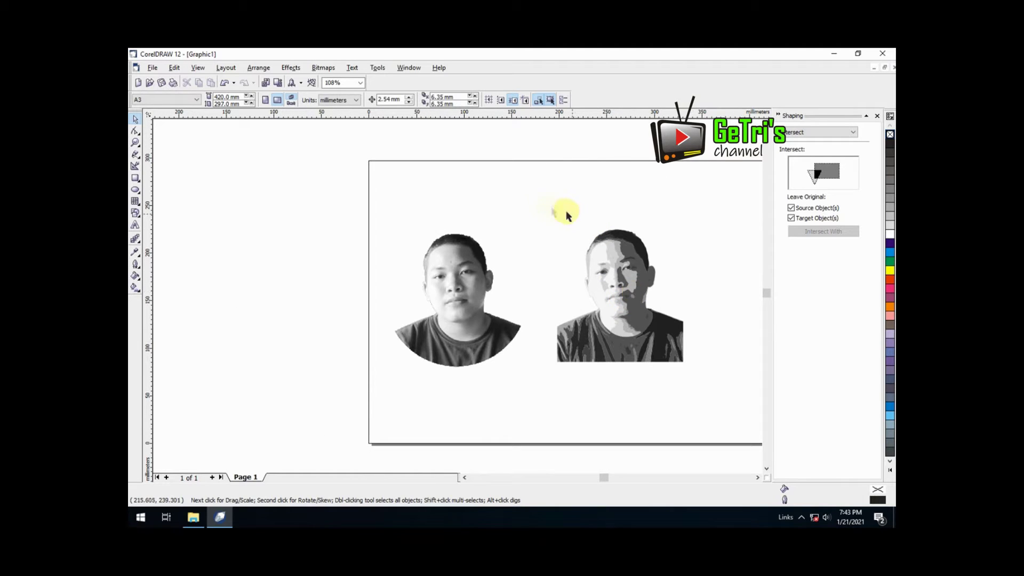
pyautogui.moveTo(540, 202); pyautogui.dragTo(699, 383)
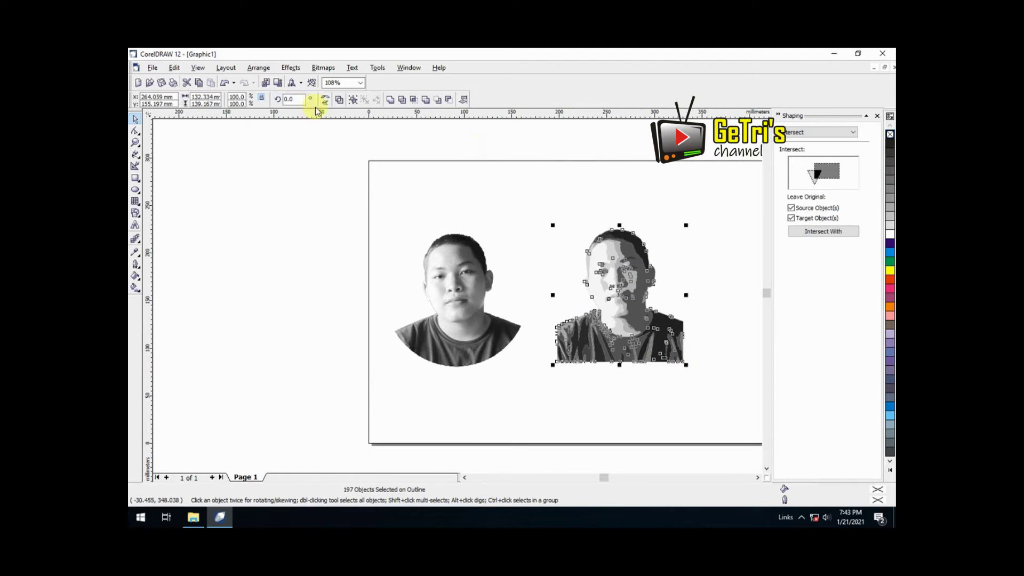
pyautogui.click(260, 68)
pyautogui.click(264, 126)
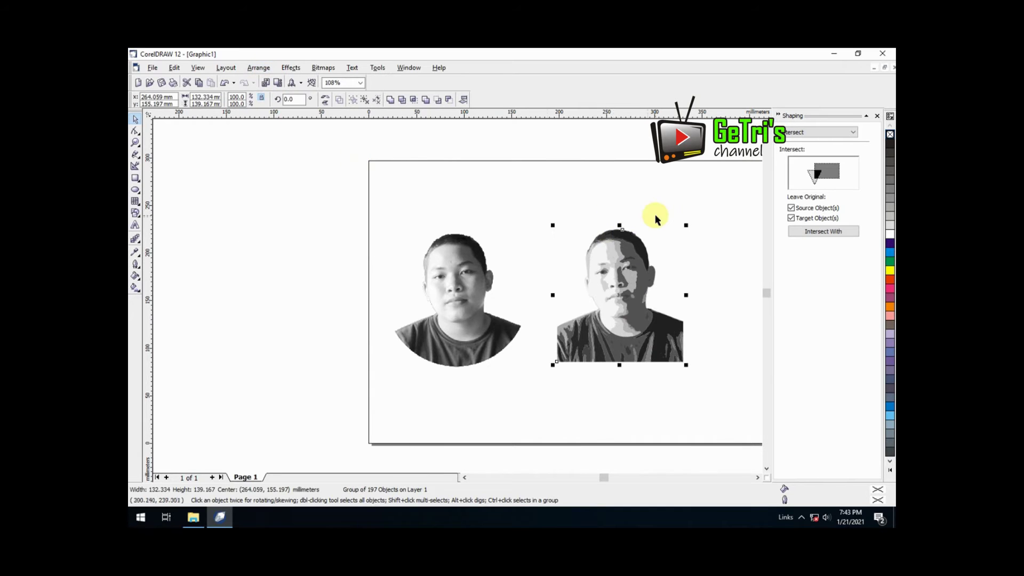
pyautogui.click(655, 214)
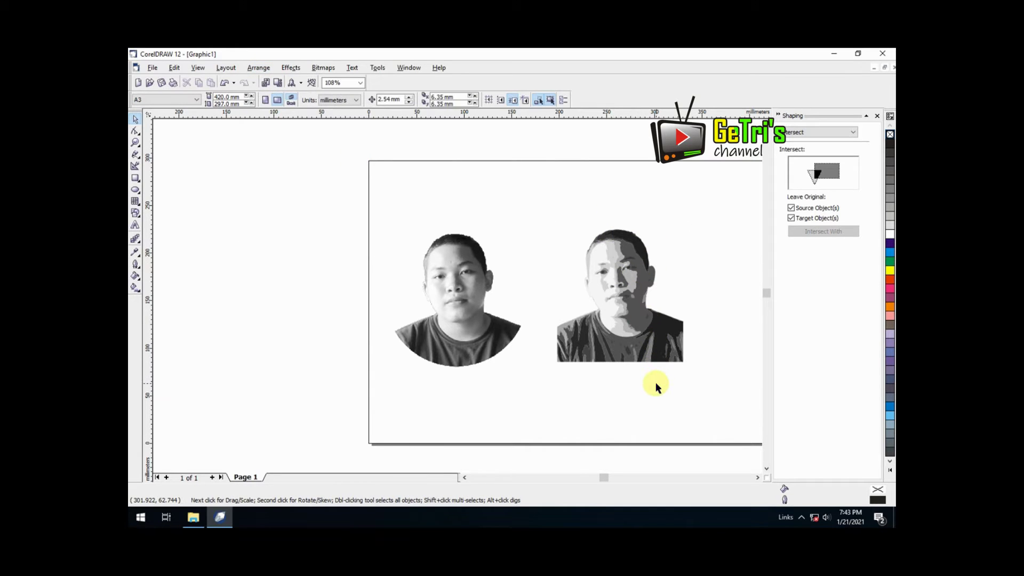
pyautogui.scroll(2, 655, 382)
pyautogui.scroll(-2, 571, 334)
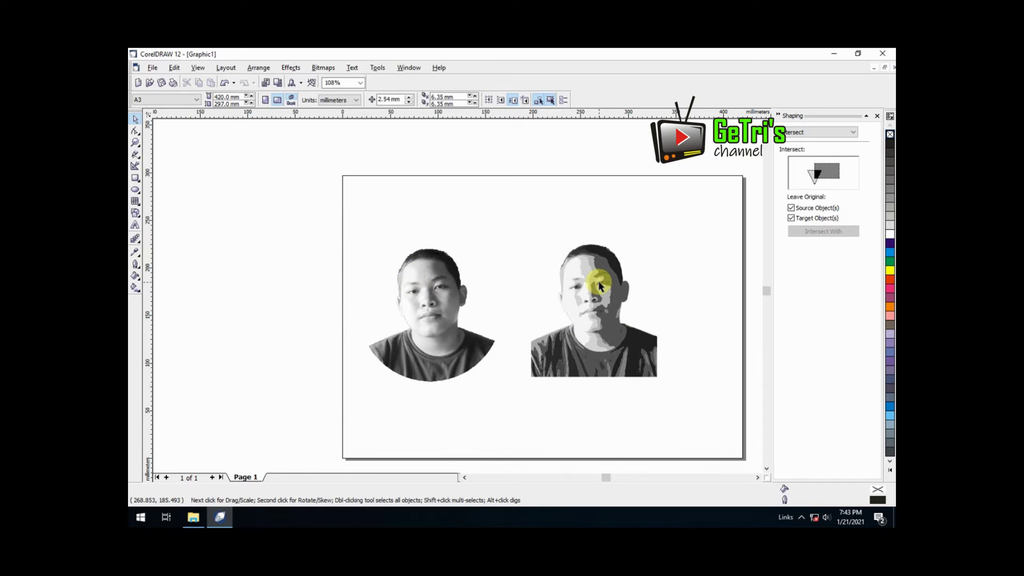
pyautogui.click(801, 517)
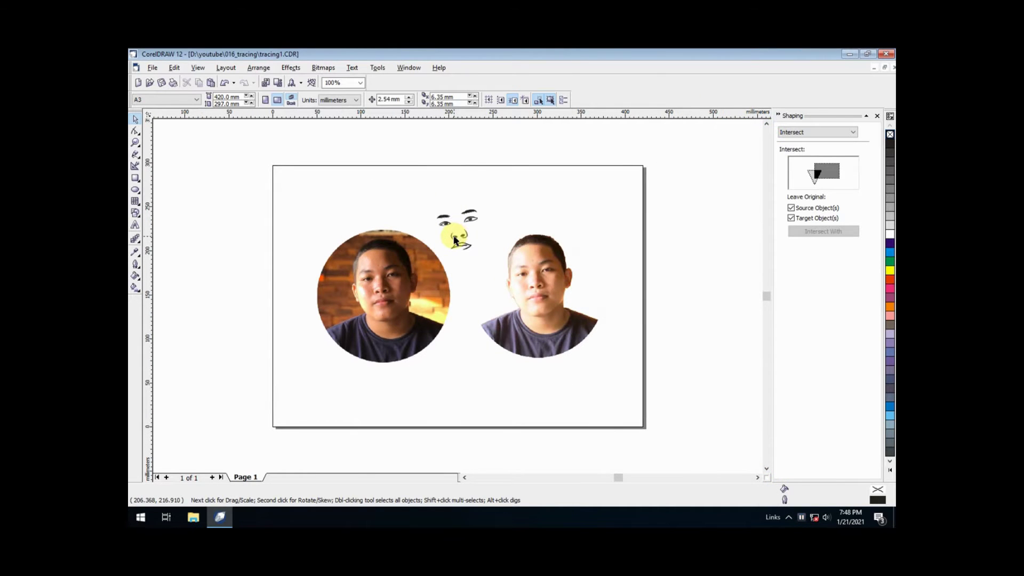
# - Copy the group of drawn eyes, eyebrows, nose and mouth from tracing1.CDR and paste it into tracing4_grey.CDR
pyautogui.click(455, 240)
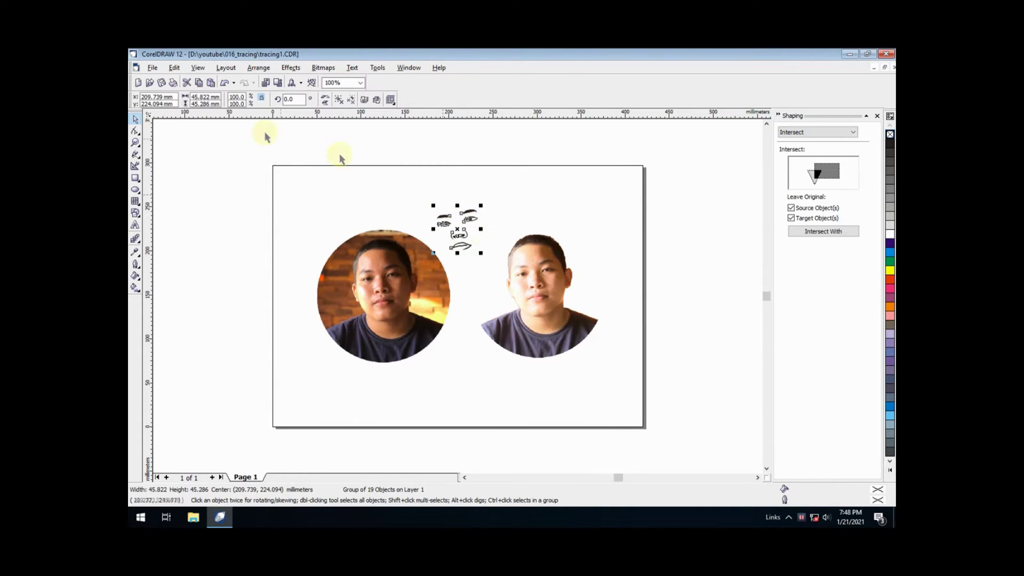
pyautogui.click(175, 68)
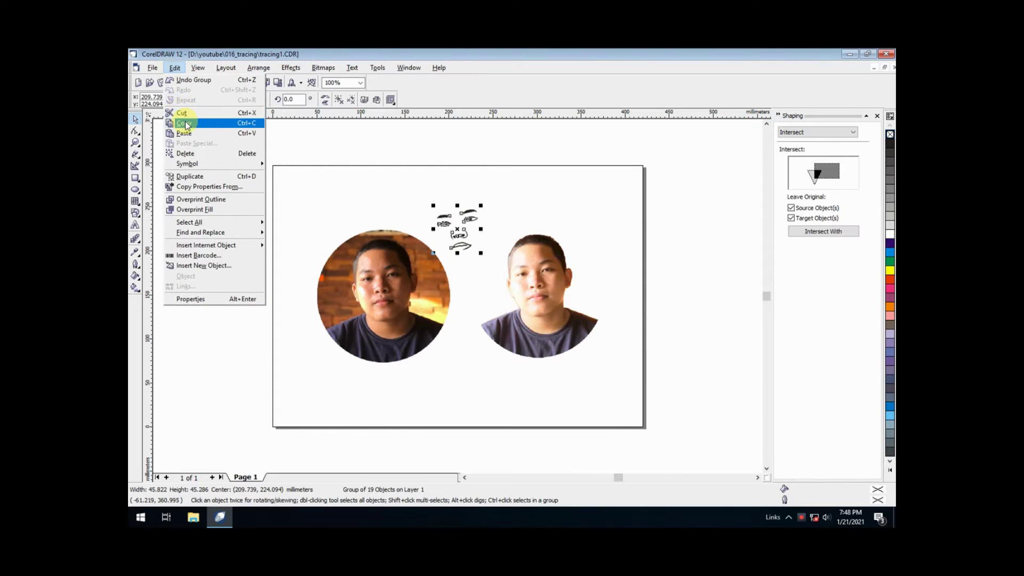
pyautogui.click(185, 123)
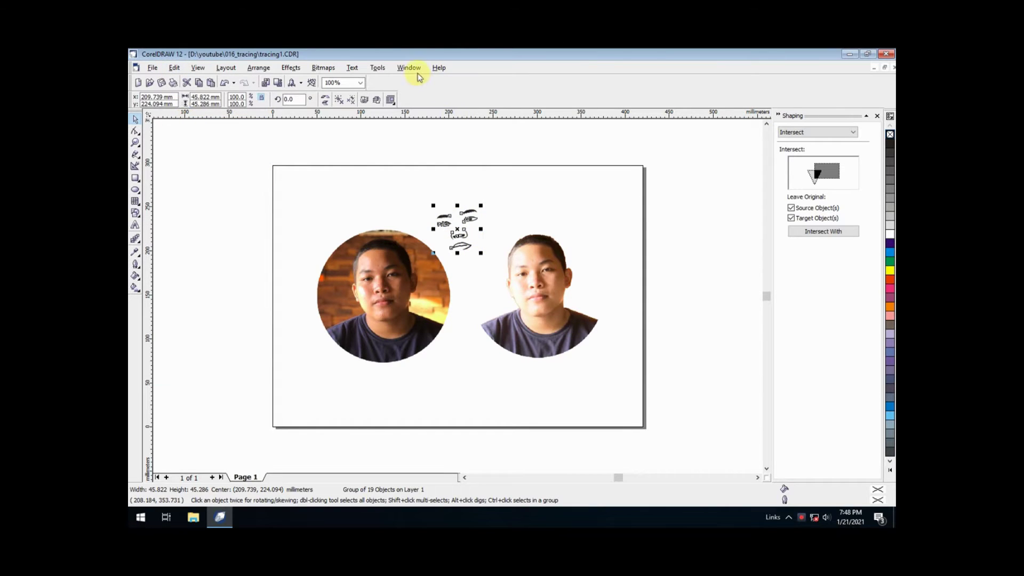
pyautogui.click(404, 67)
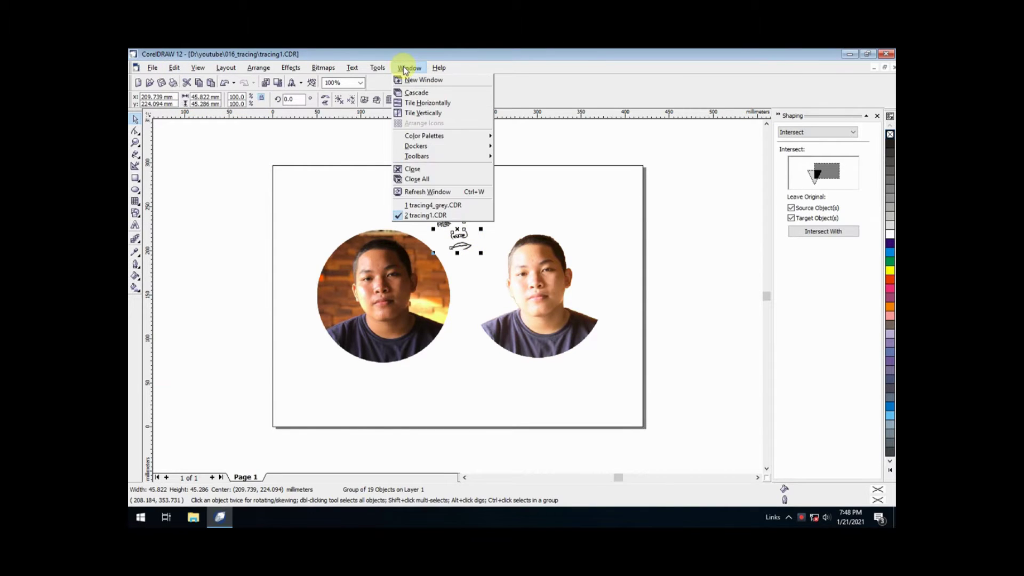
pyautogui.click(460, 209)
pyautogui.click(176, 69)
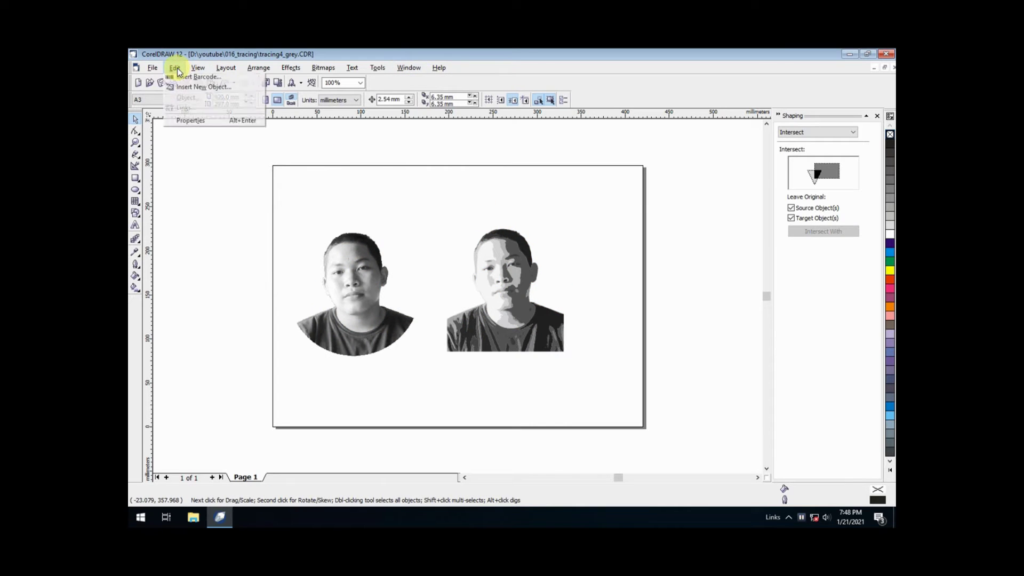
pyautogui.click(190, 133)
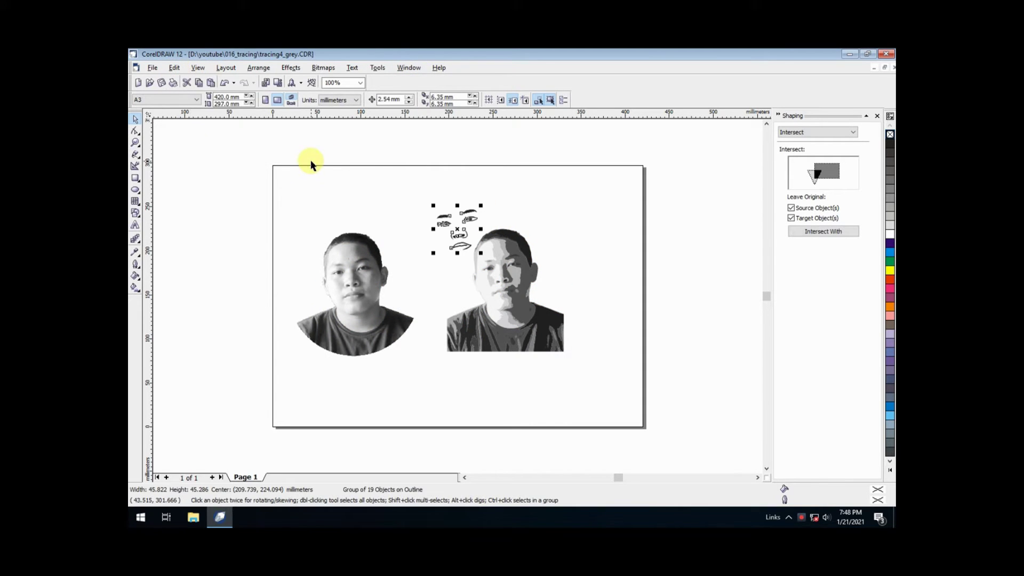
# - Move the pasted facial features group onto the traced face, aligning the drawn eye's inner corner with that of the traced eye
pyautogui.click(492, 182)
pyautogui.click(467, 239)
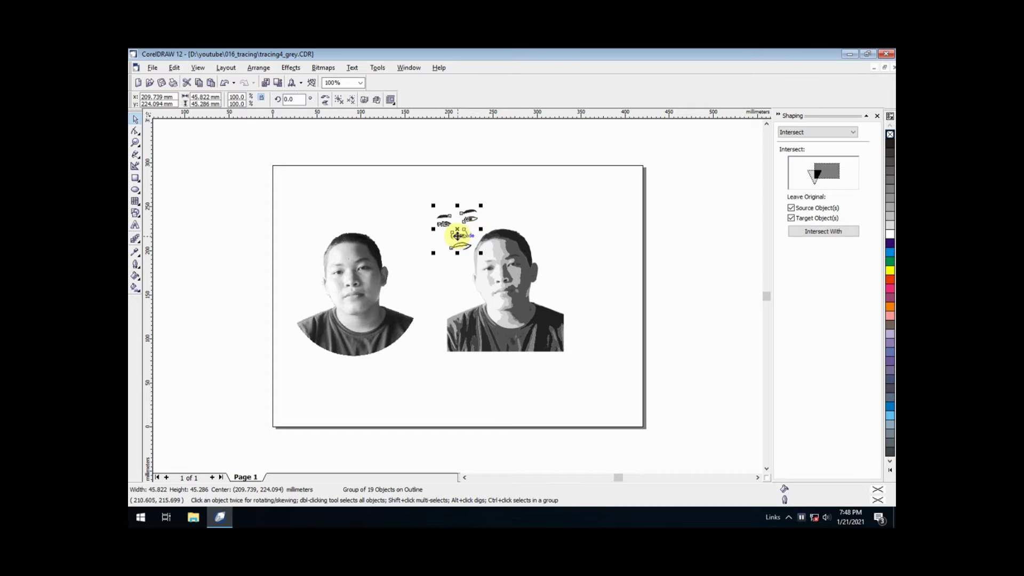
pyautogui.moveTo(457, 229)
pyautogui.mouseDown()
pyautogui.moveTo(498, 287)
pyautogui.moveTo(469, 258)
pyautogui.moveTo(520, 276)
pyautogui.mouseUp()
pyautogui.click(571, 269)
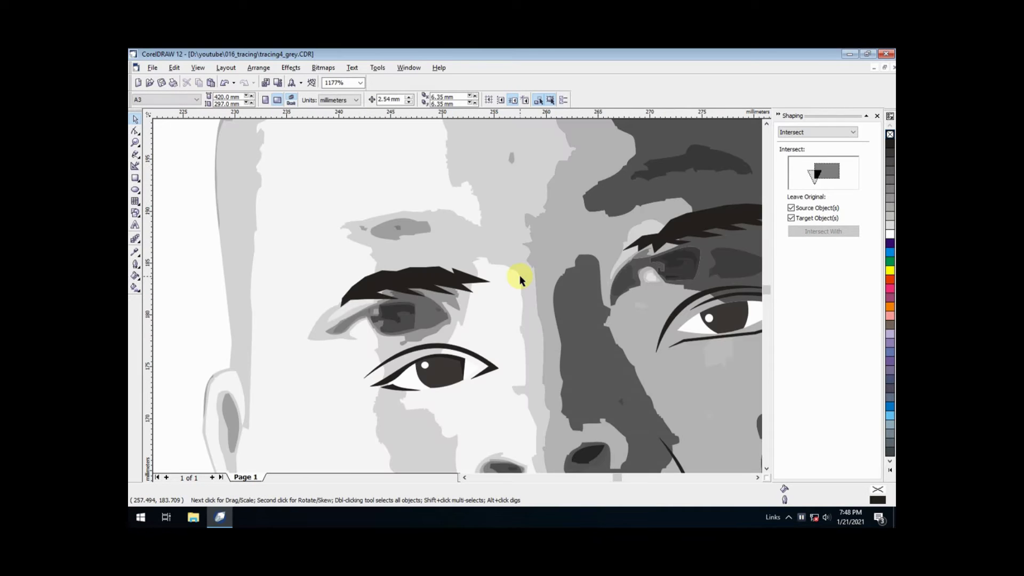
pyautogui.click(495, 368)
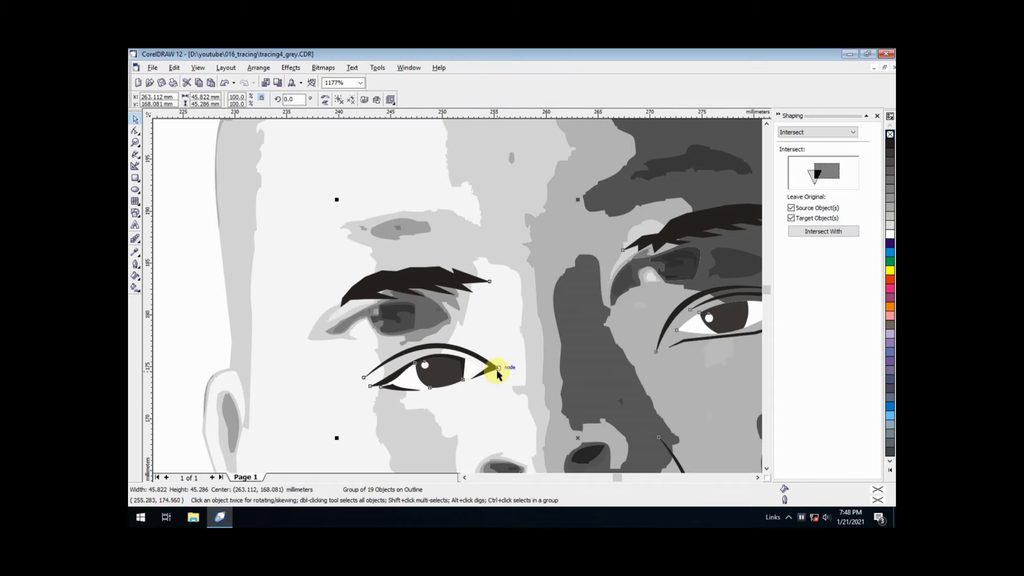
pyautogui.moveTo(498, 368); pyautogui.dragTo(456, 311)
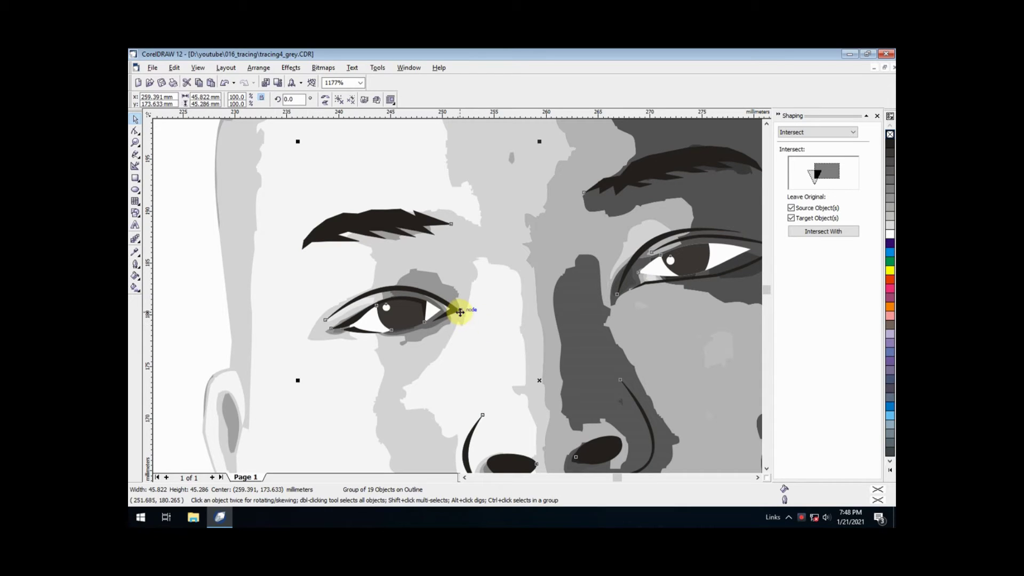
pyautogui.hotkey('shift', 'F4')
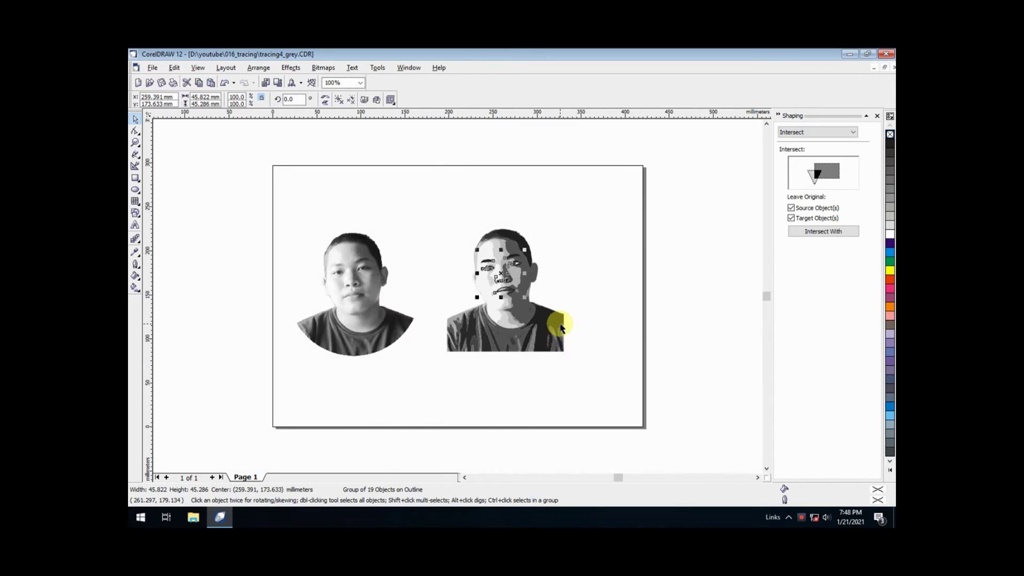
pyautogui.press('Escape')
pyautogui.press('z')
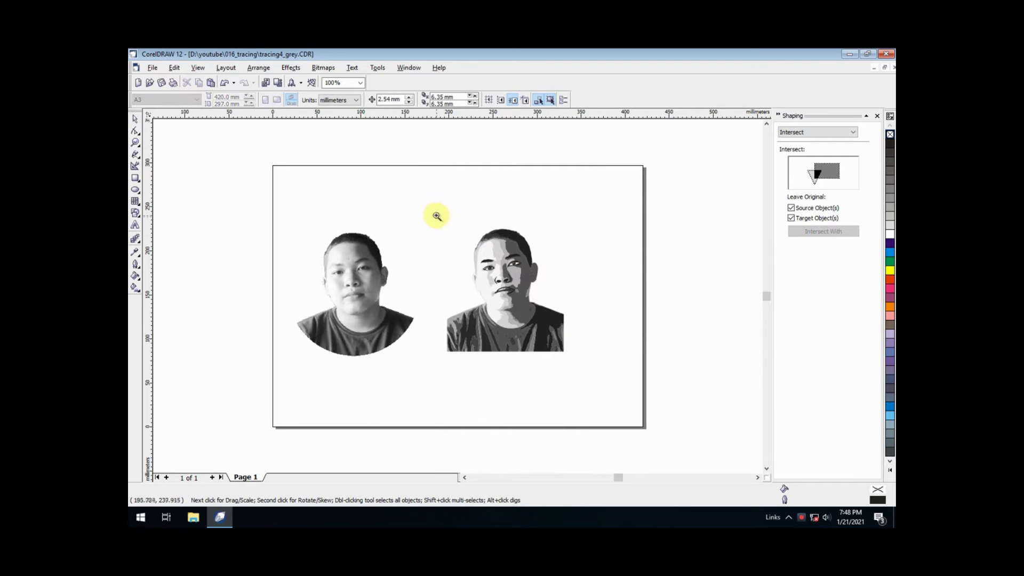
pyautogui.moveTo(431, 215); pyautogui.dragTo(589, 367)
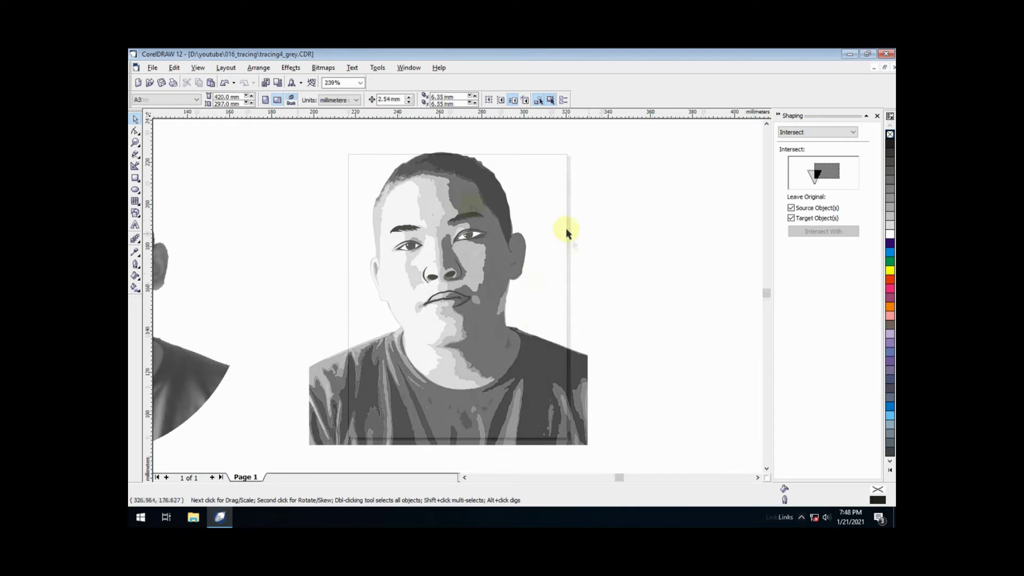
# - Import bulat_crop from the 016_tracing folder into the blank document and place it on the page
pyautogui.click(152, 68)
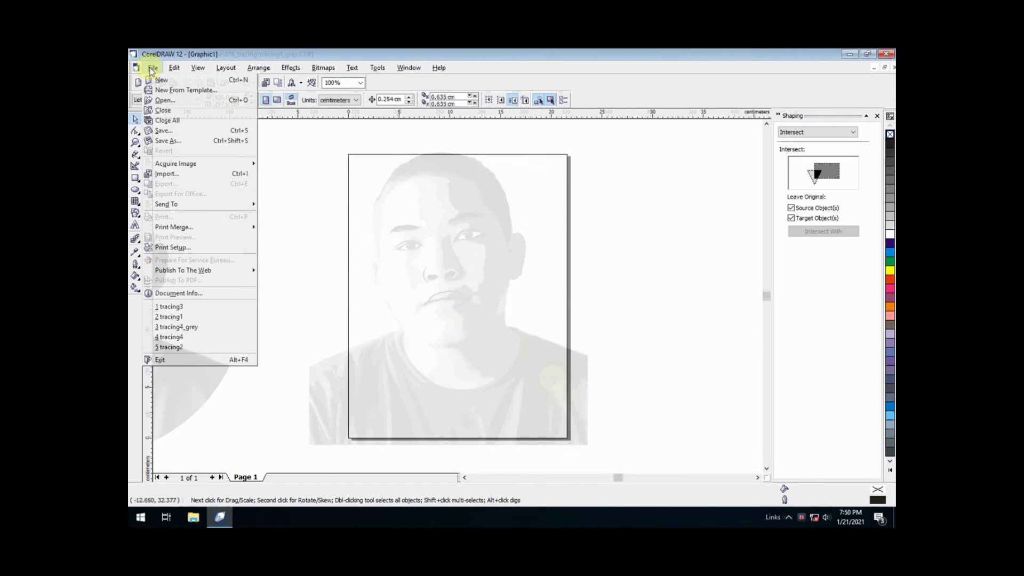
pyautogui.click(179, 176)
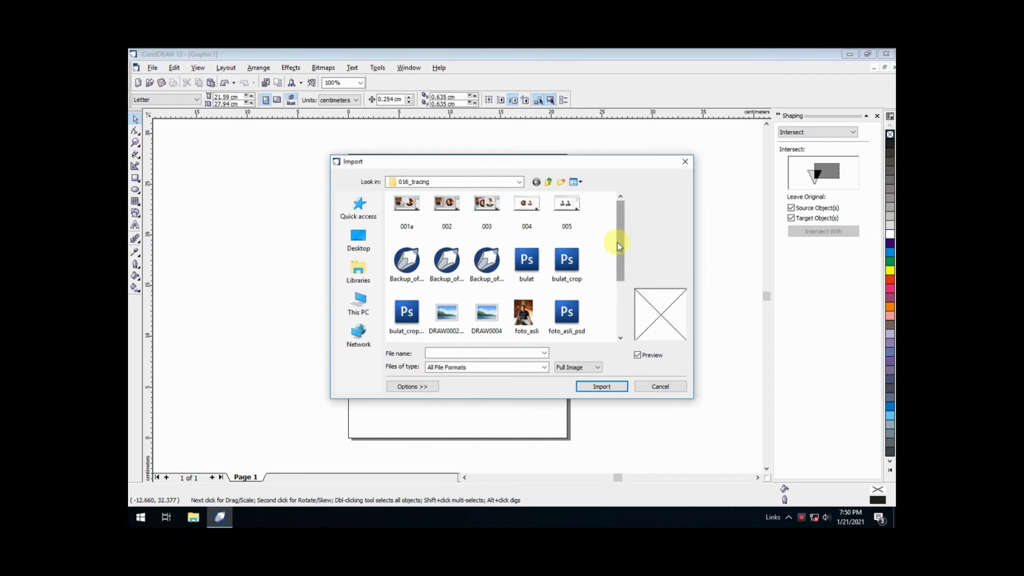
pyautogui.click(570, 264)
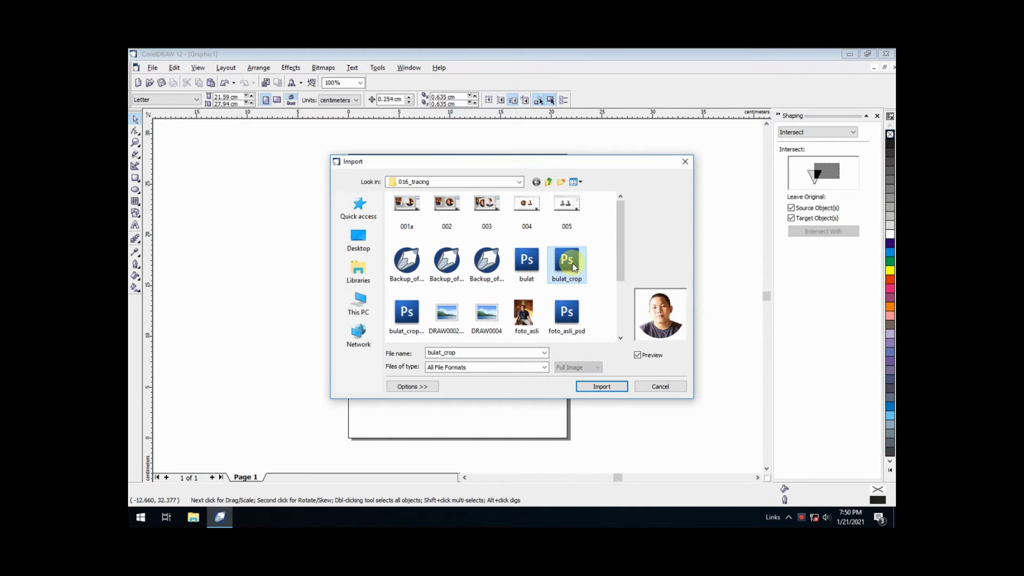
pyautogui.click(599, 387)
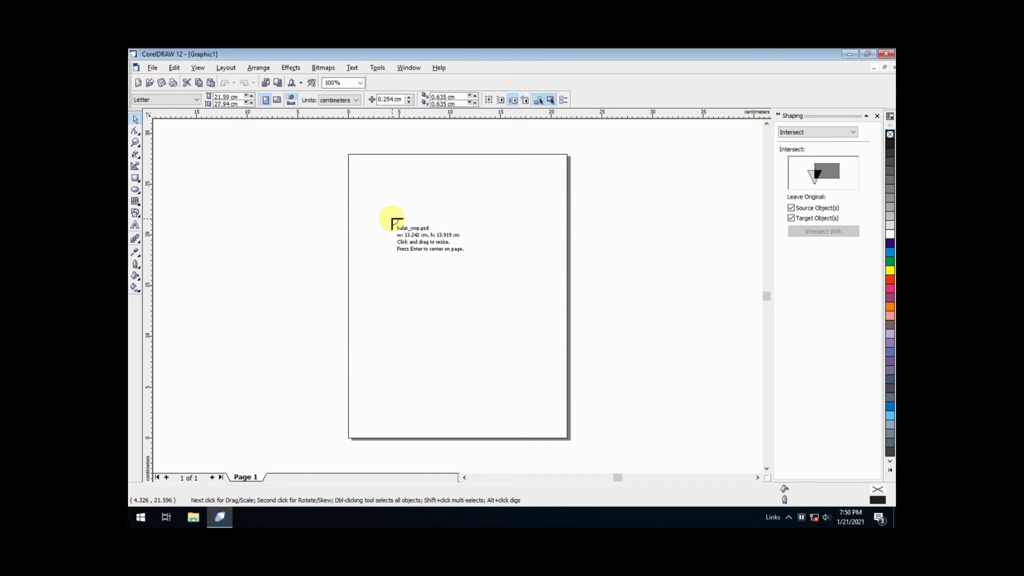
pyautogui.click(393, 218)
pyautogui.click(374, 251)
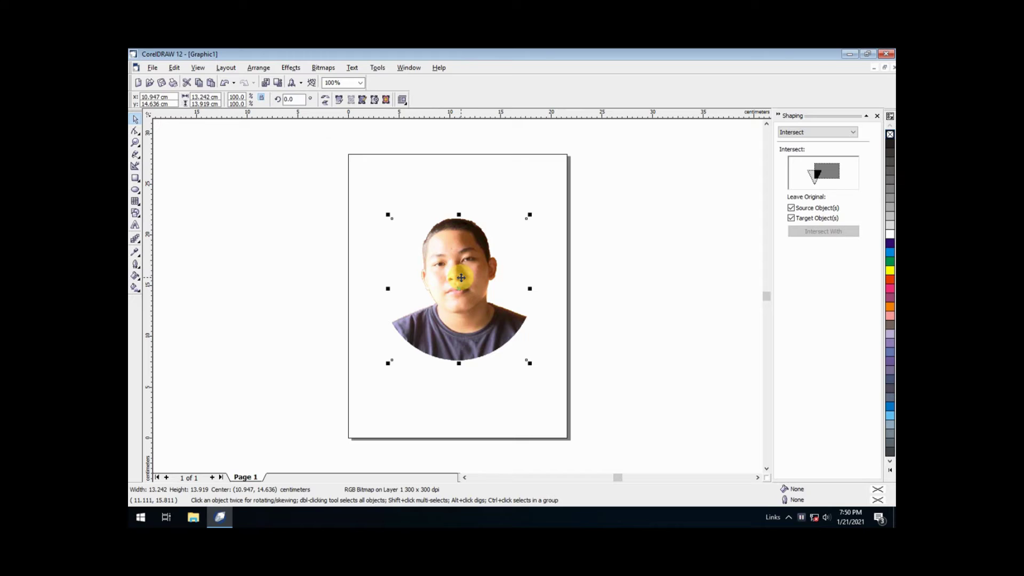
# - Send the imported colour portrait to CorelTRACE with Trace Bitmap and continue loading the image
pyautogui.click(321, 68)
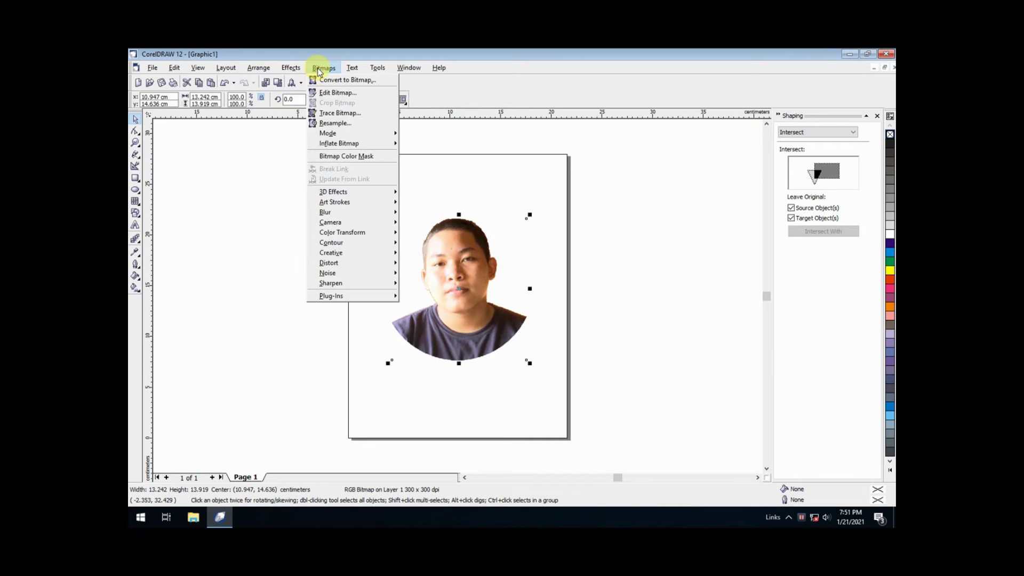
pyautogui.click(339, 113)
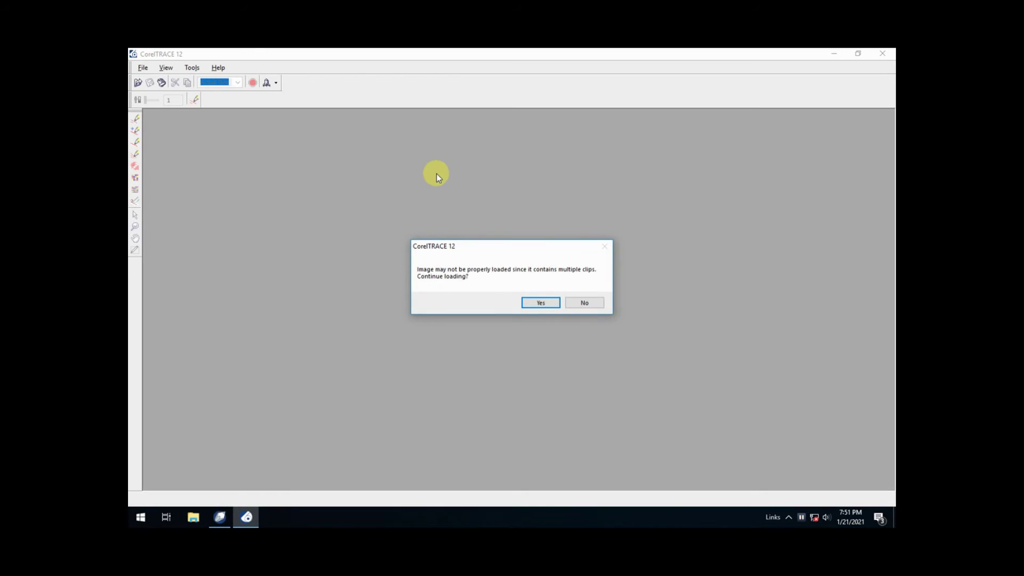
pyautogui.click(538, 301)
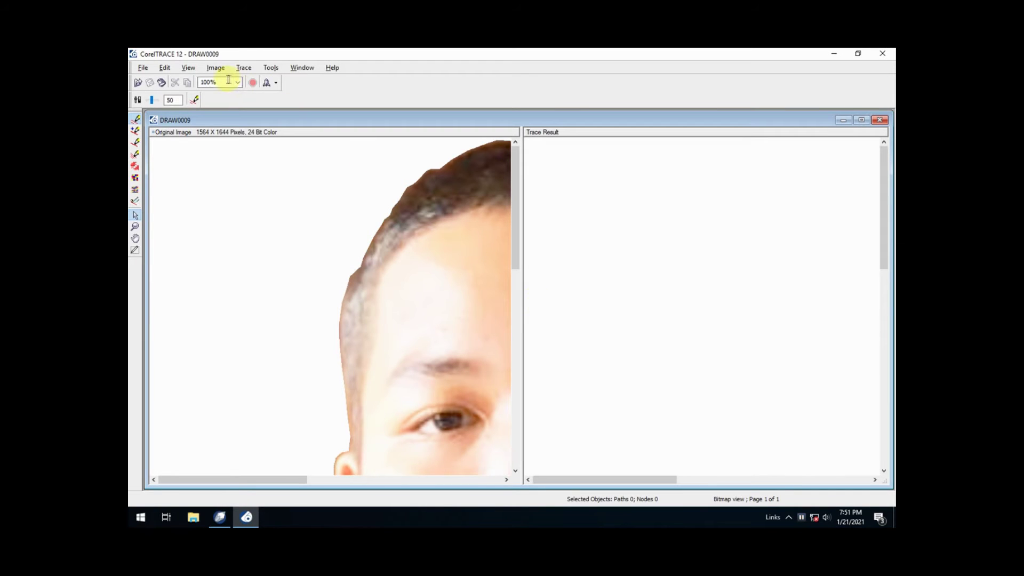
pyautogui.click(238, 83)
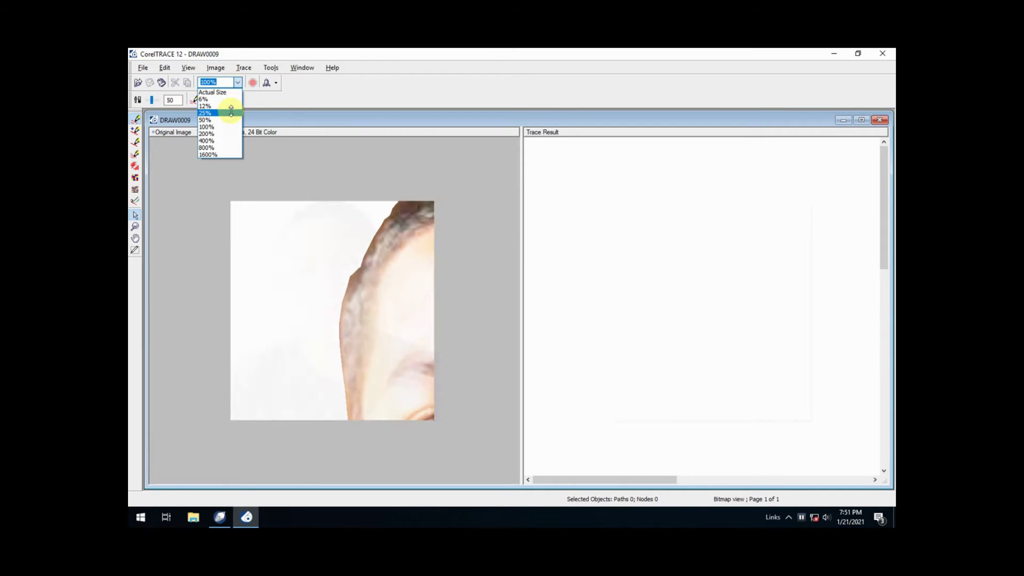
# - Trace the full colour portrait By Outline in CorelTRACE, viewing it at 25%
pyautogui.click(231, 112)
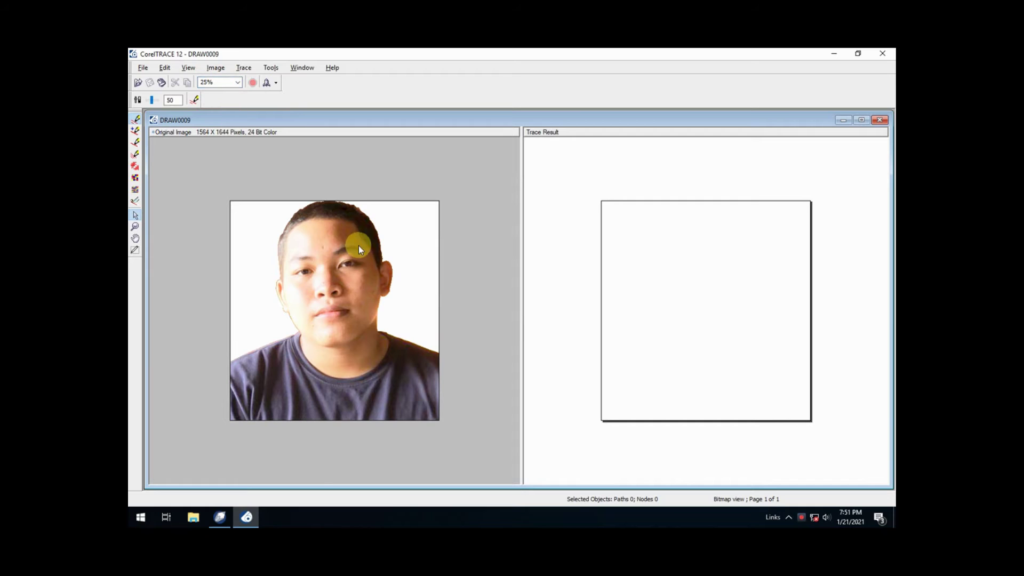
pyautogui.click(244, 67)
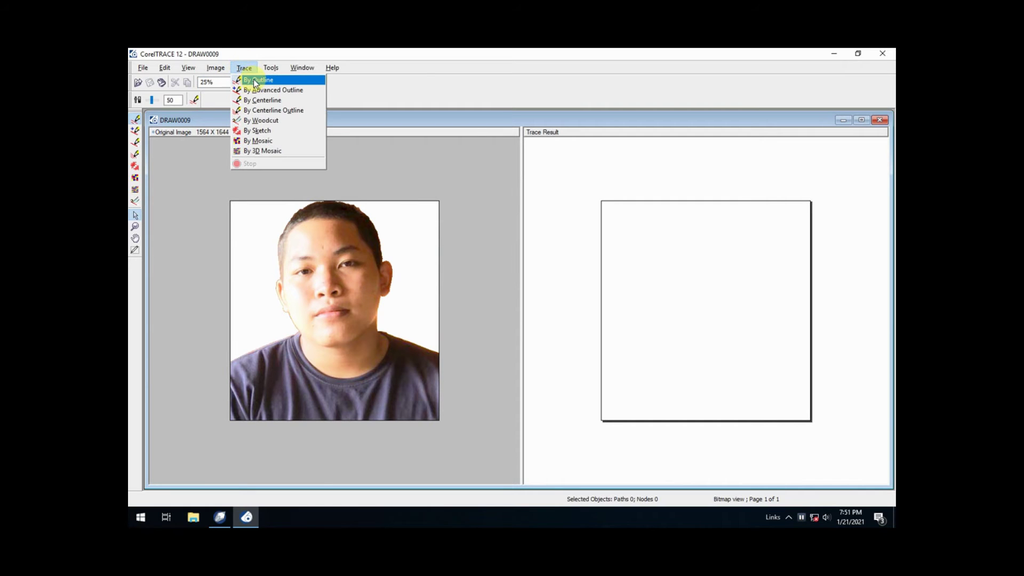
pyautogui.click(250, 83)
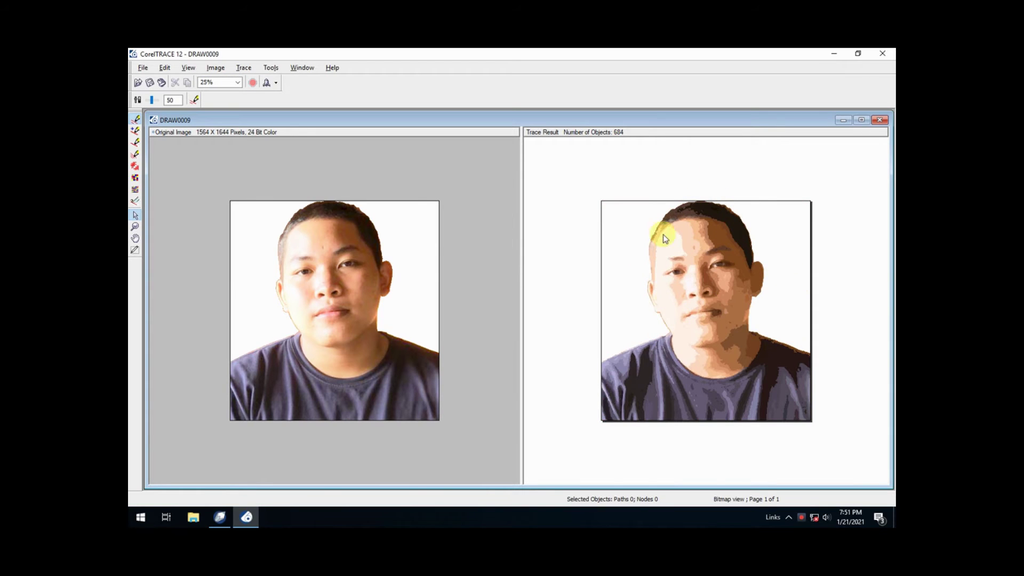
# - Save the trace result as warna_003 in the 016_tracing folder in AI - Adobe Illustrator format, with Adobe Illustrator 7.0 compatibility
pyautogui.click(144, 68)
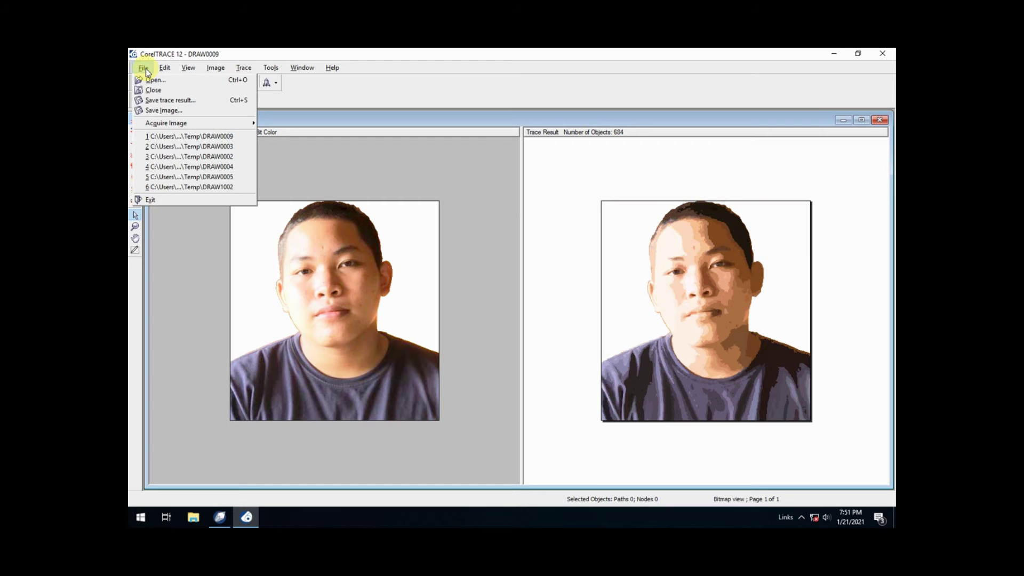
pyautogui.click(166, 100)
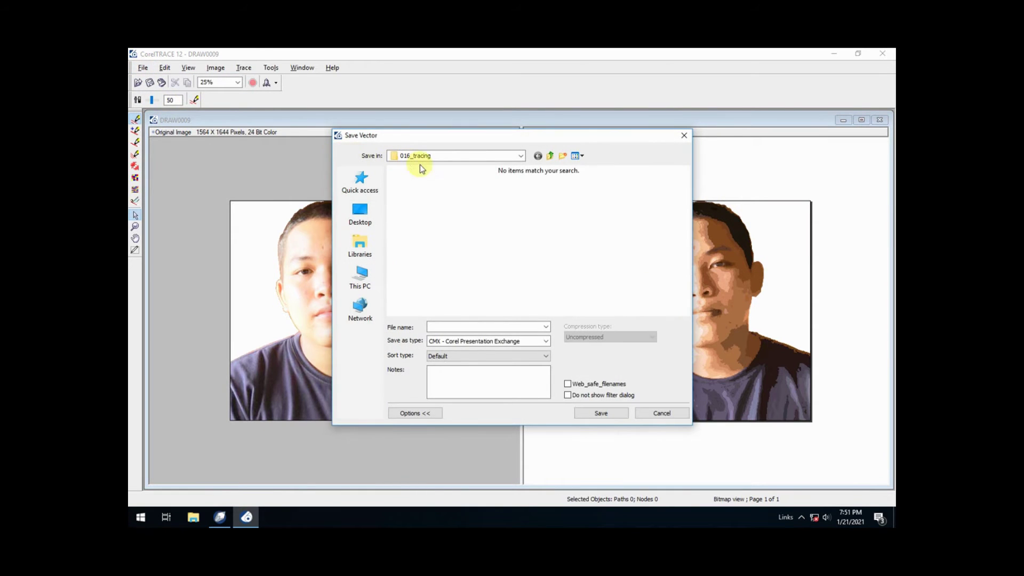
pyautogui.click(511, 341)
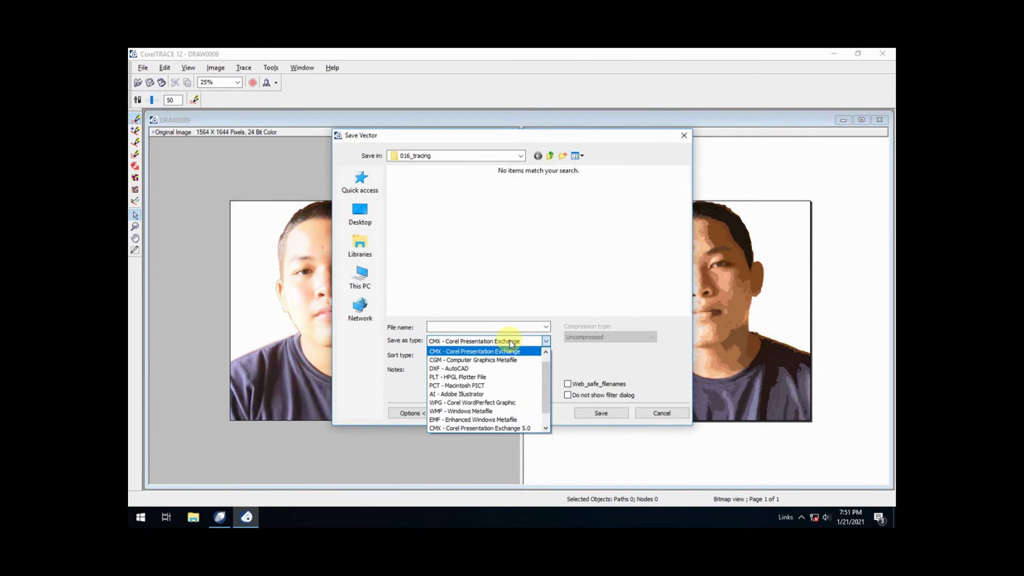
pyautogui.click(496, 394)
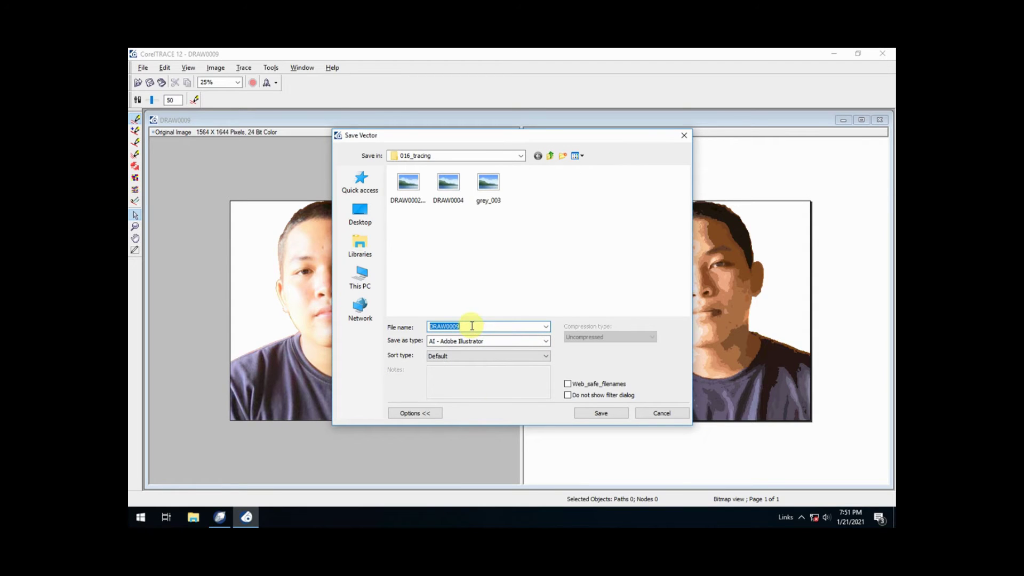
pyautogui.moveTo(472, 326); pyautogui.dragTo(402, 326)
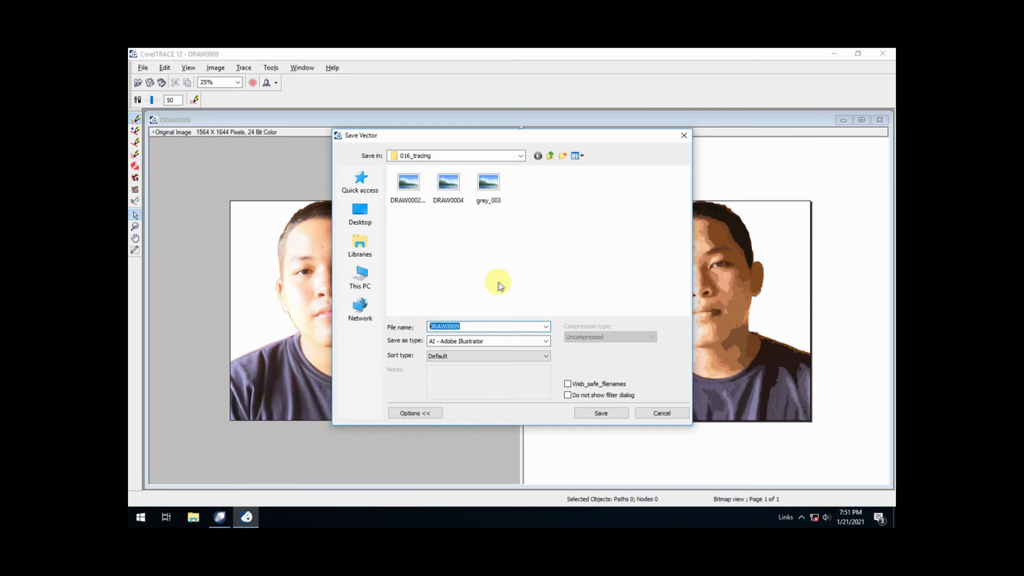
pyautogui.write('warna_003')
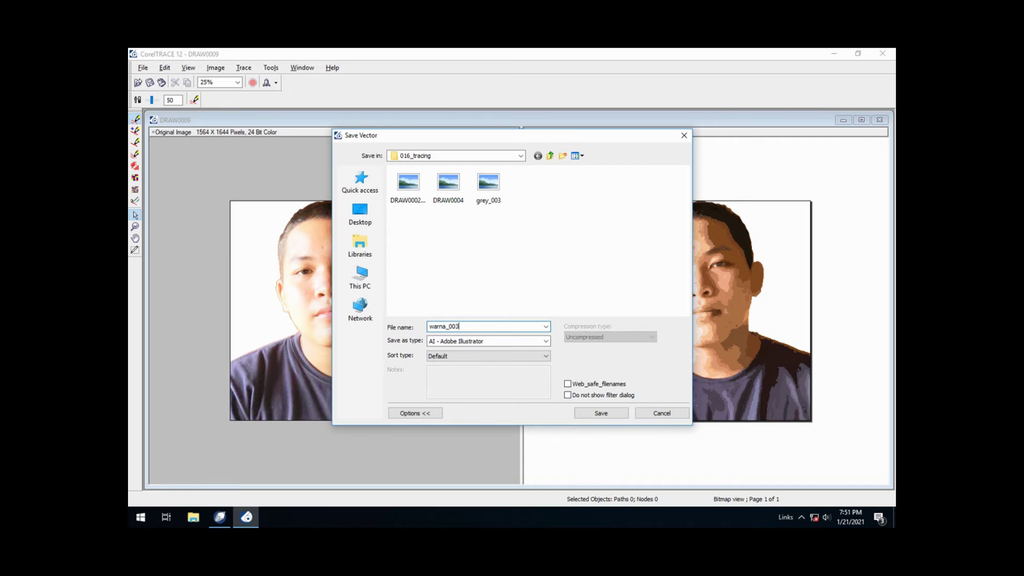
pyautogui.click(600, 412)
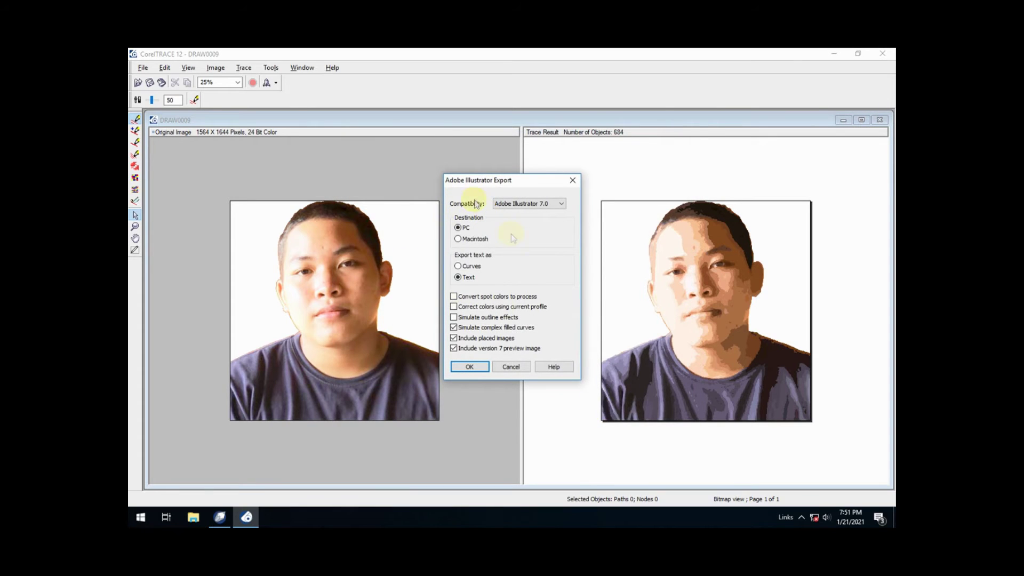
pyautogui.click(469, 367)
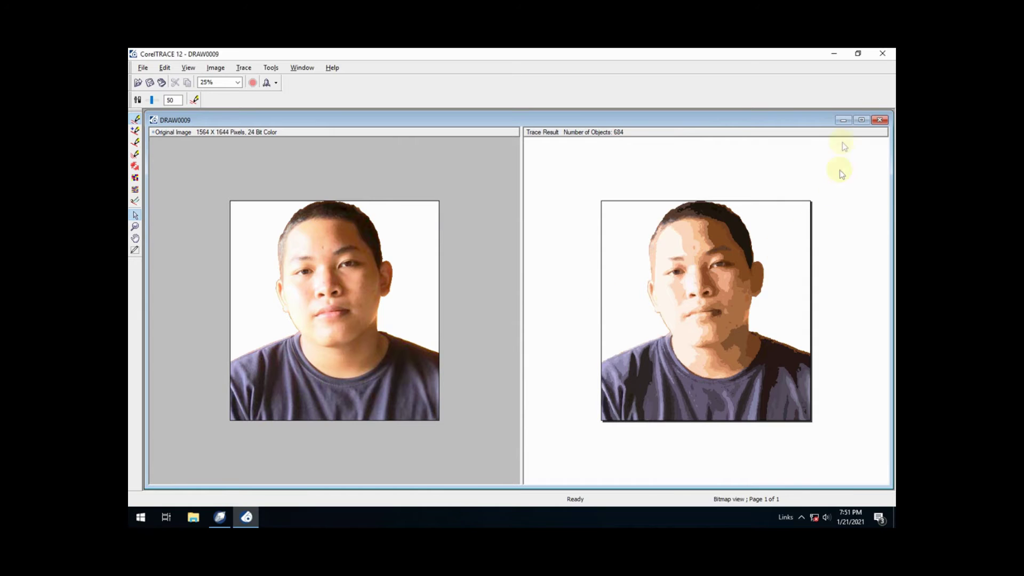
# - Close CorelTRACE and move the portrait bitmap in CorelDRAW beyond the page's left edge, centred at about x -4.2 cm, y 15.4 cm
pyautogui.click(885, 54)
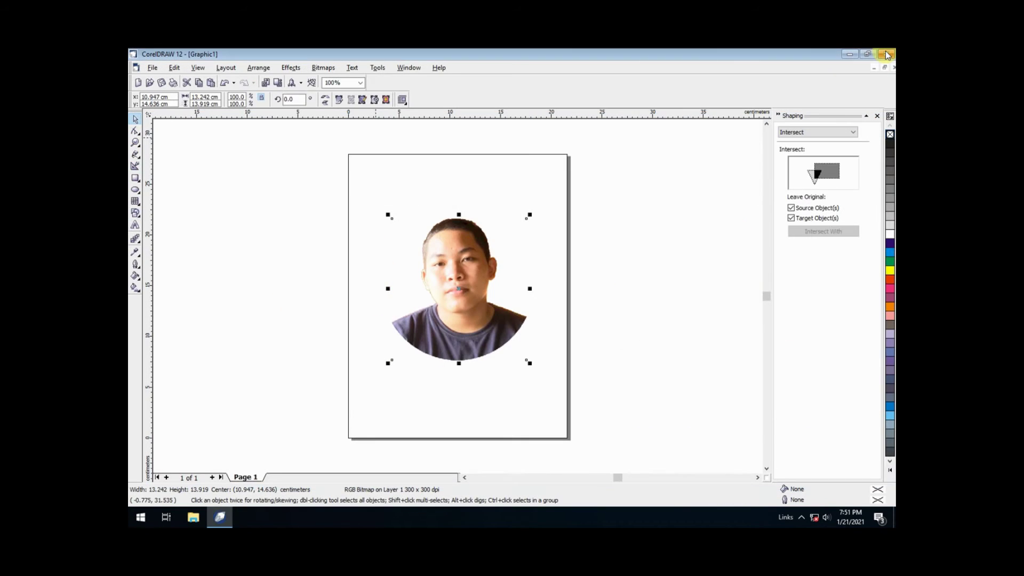
pyautogui.click(458, 289)
pyautogui.click(464, 288)
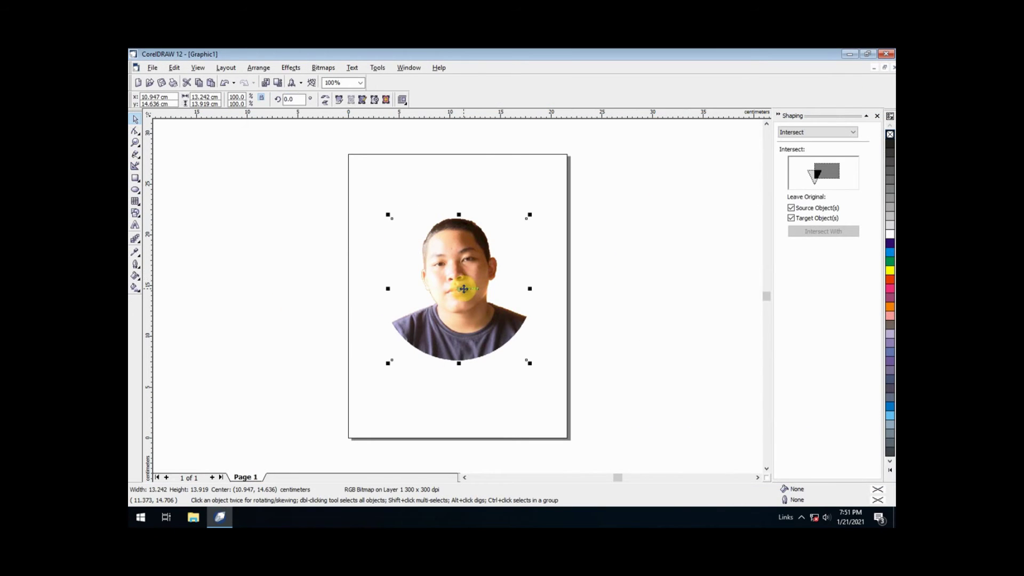
pyautogui.moveTo(463, 289); pyautogui.dragTo(307, 281)
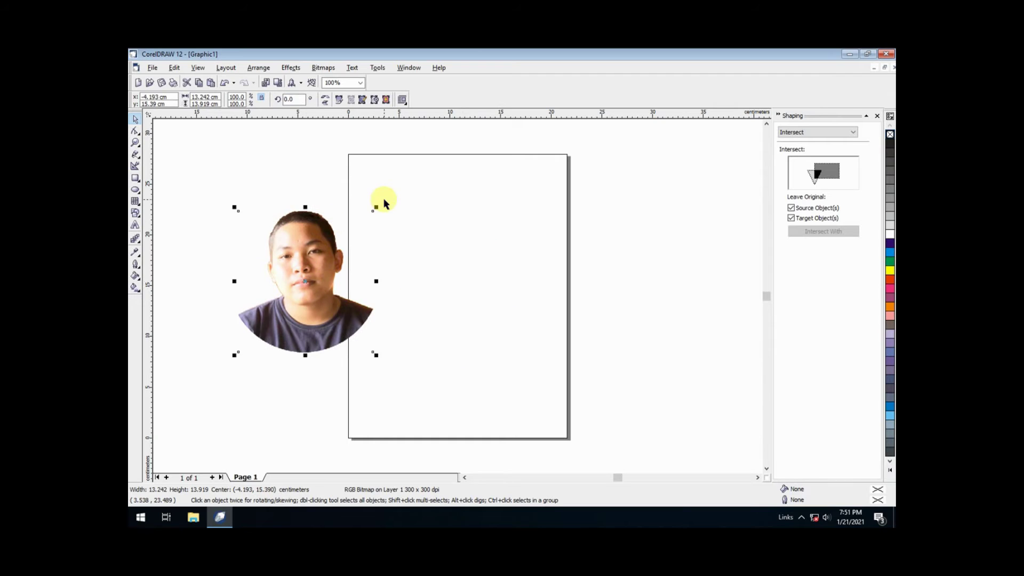
pyautogui.click(406, 192)
# - Import the warna_003 trace from the 016_tracing folder and place it on the page beside the original portrait
pyautogui.click(153, 67)
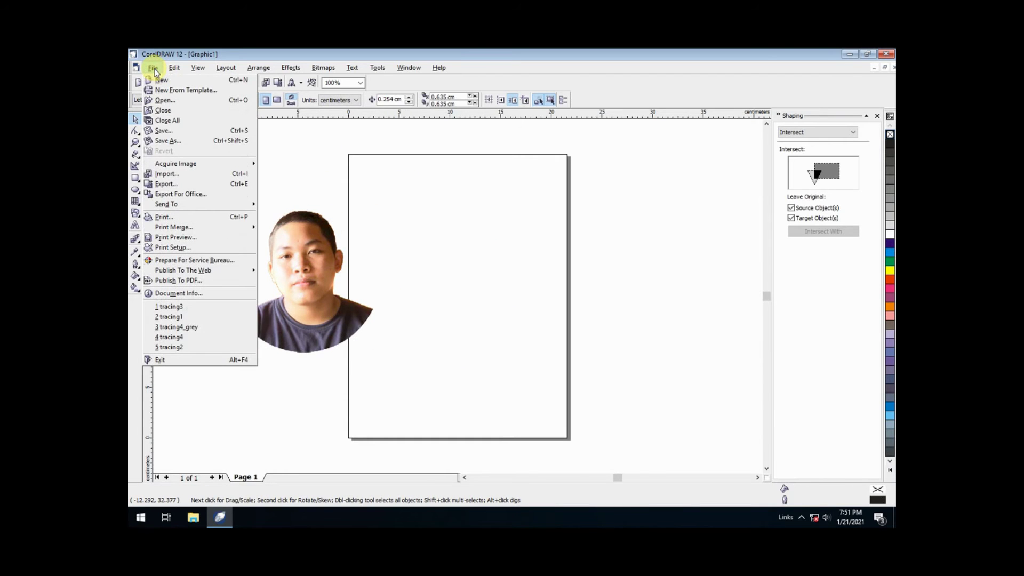
pyautogui.click(166, 174)
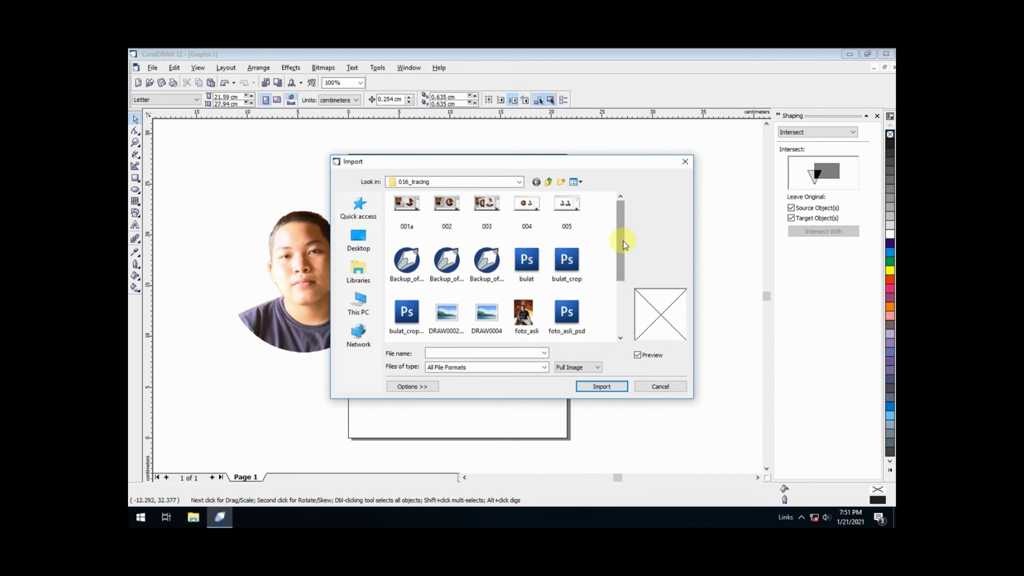
pyautogui.moveTo(623, 241); pyautogui.dragTo(623, 302)
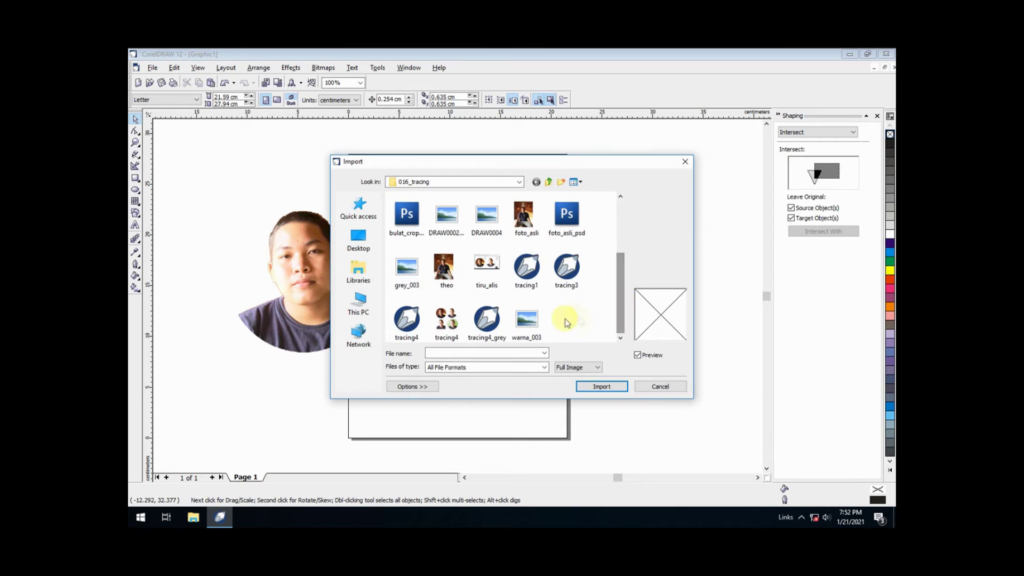
pyautogui.click(529, 328)
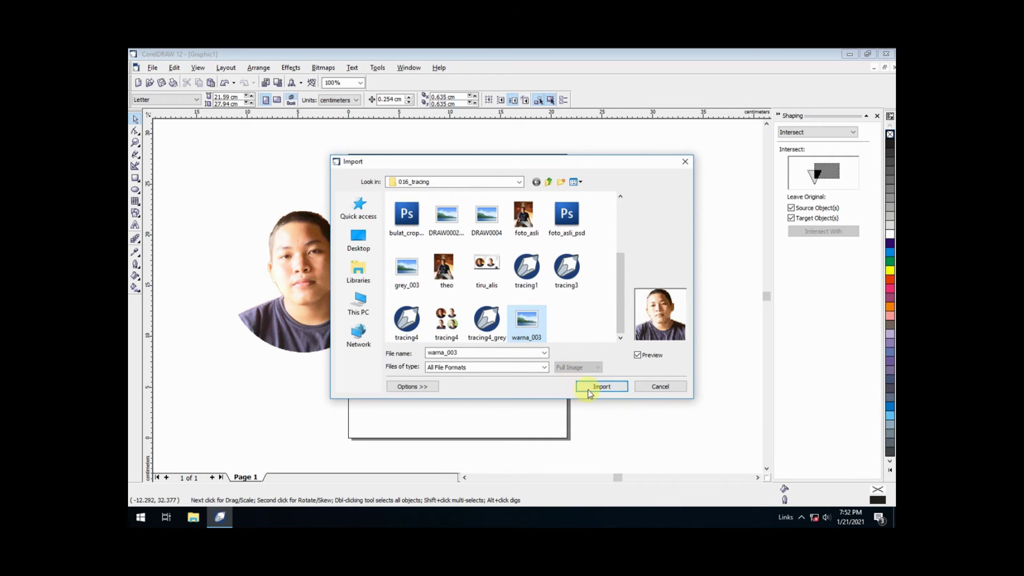
pyautogui.click(588, 389)
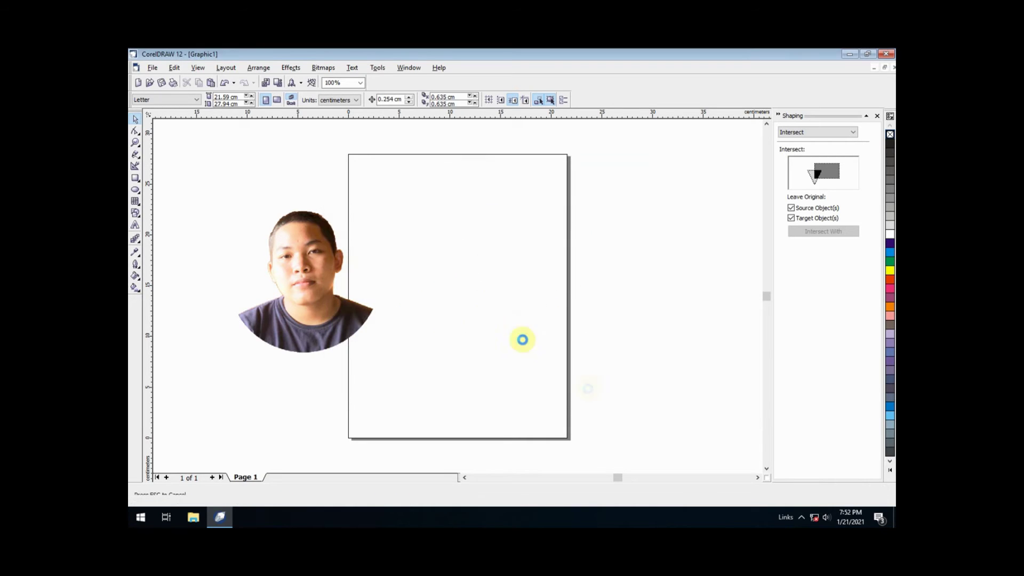
pyautogui.click(420, 231)
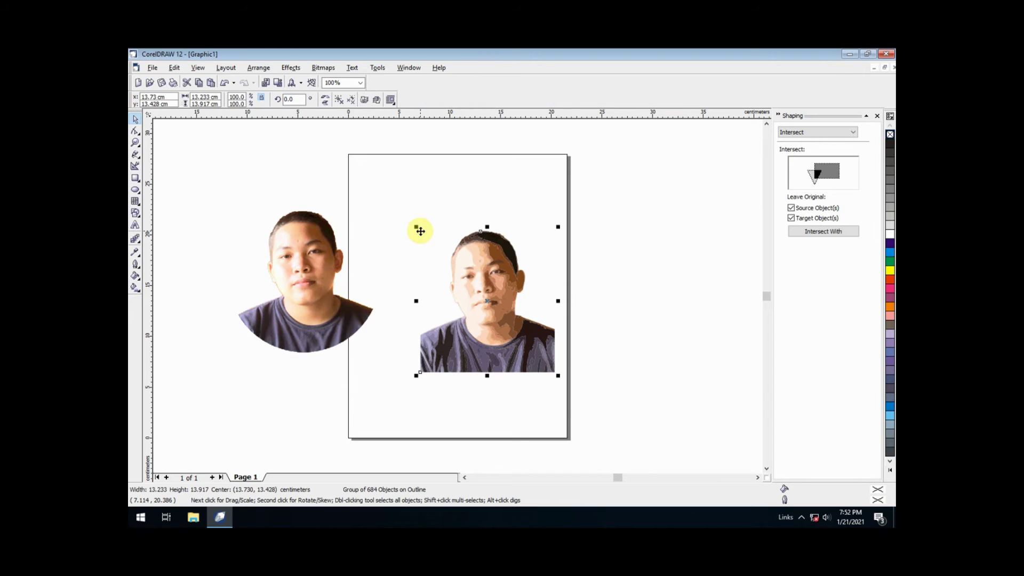
# - Move the traced portrait group to about x 12.4 cm, y 16.1 cm on the page and ungroup all its objects
pyautogui.click(610, 297)
pyautogui.click(487, 288)
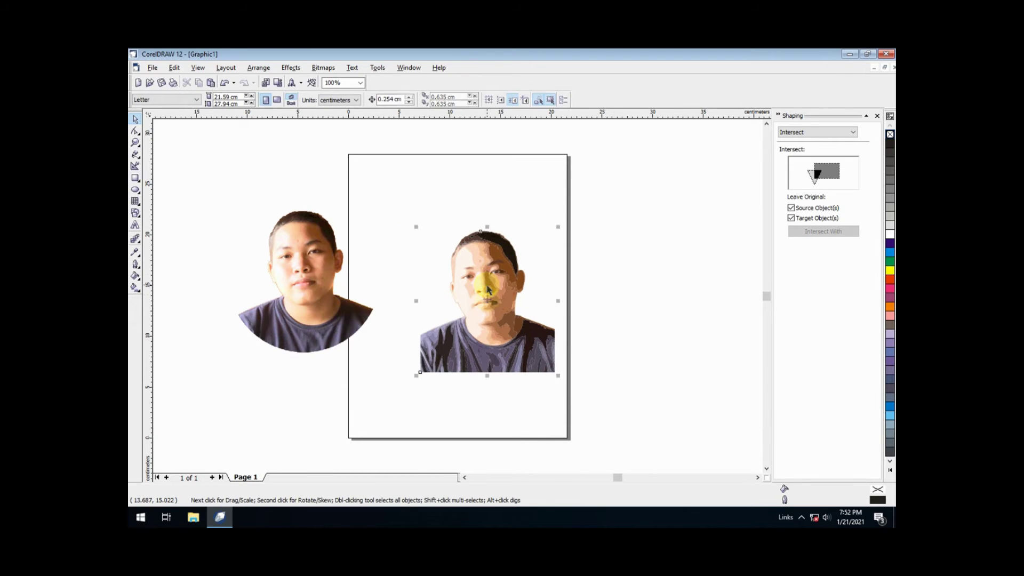
pyautogui.moveTo(485, 291); pyautogui.dragTo(474, 268)
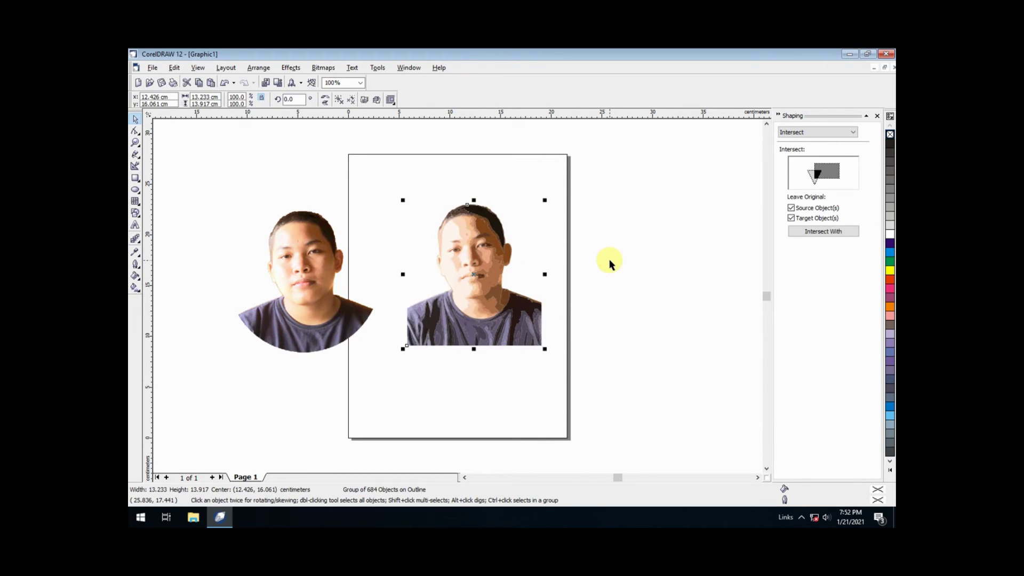
pyautogui.click(261, 68)
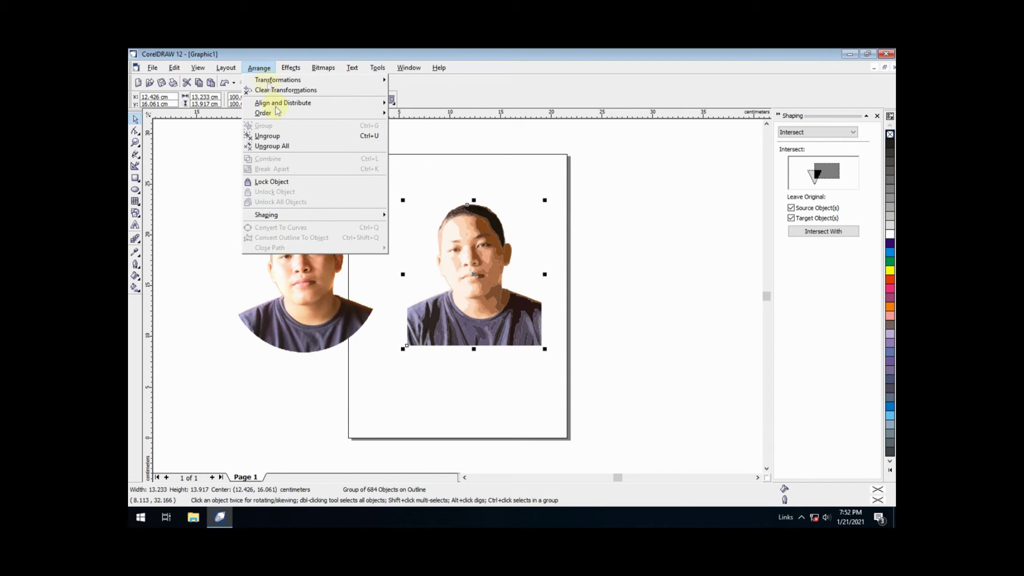
pyautogui.click(289, 145)
pyautogui.click(392, 165)
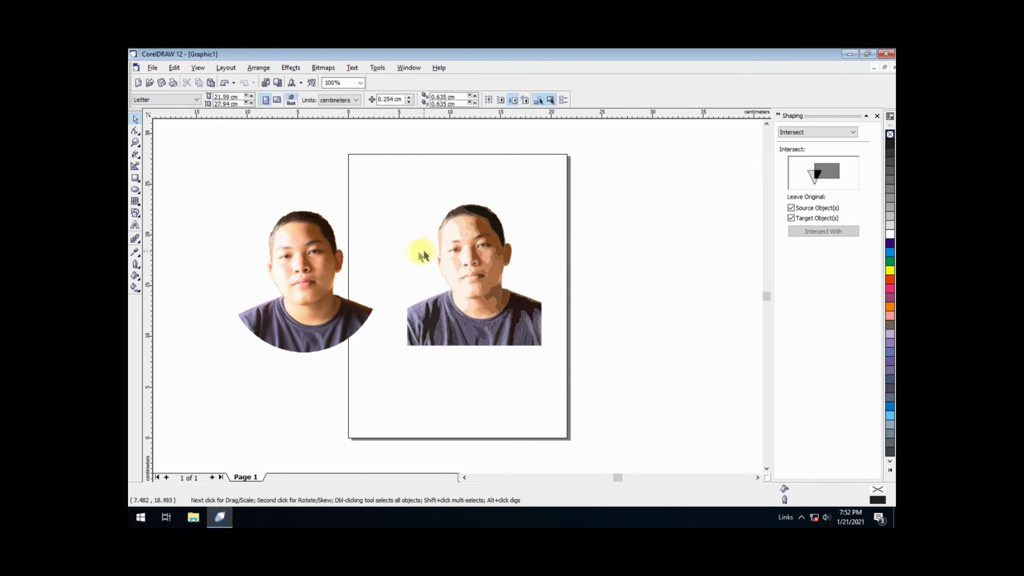
# - Delete the two white background shapes on either side of the traced head
pyautogui.click(419, 253)
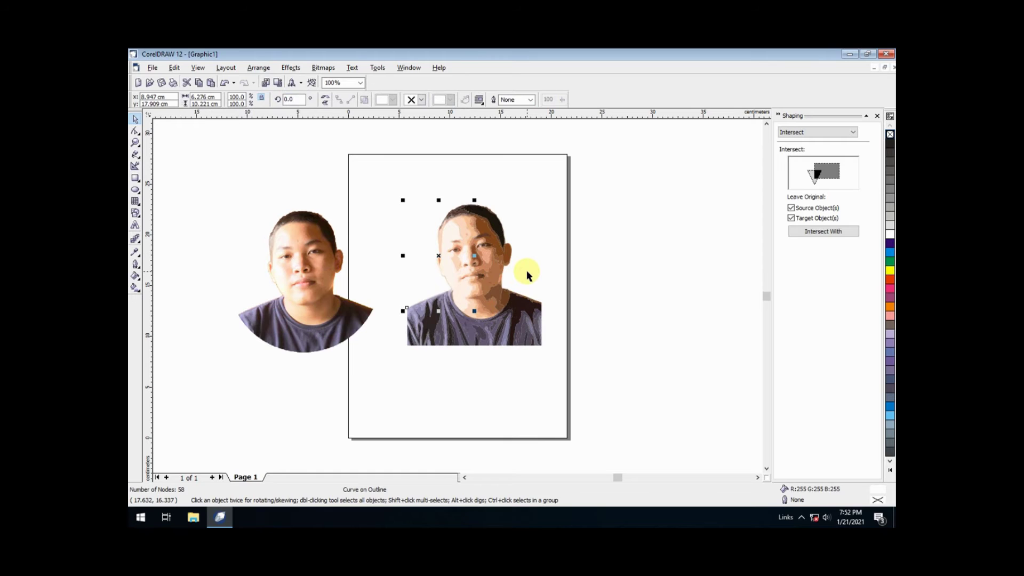
pyautogui.click(526, 254)
pyautogui.click(539, 250)
pyautogui.click(624, 248)
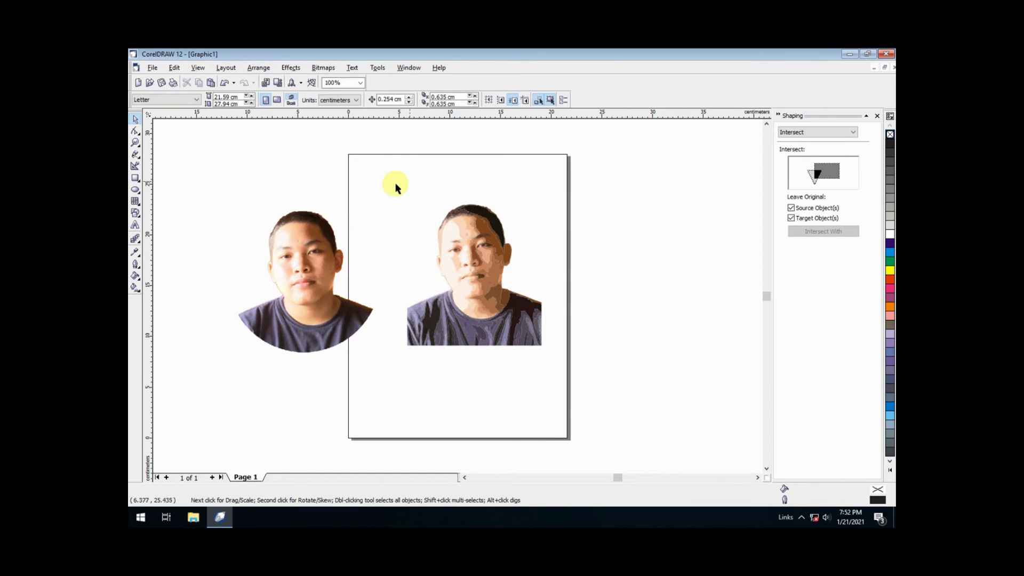
# - Select all the remaining traced portrait objects and group them
pyautogui.moveTo(389, 184); pyautogui.dragTo(569, 360)
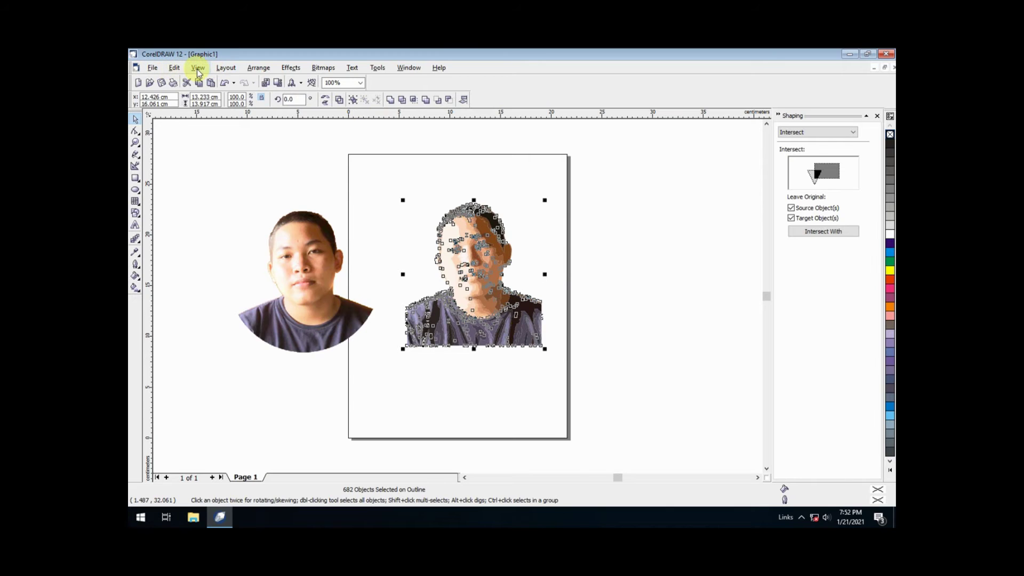
pyautogui.click(259, 68)
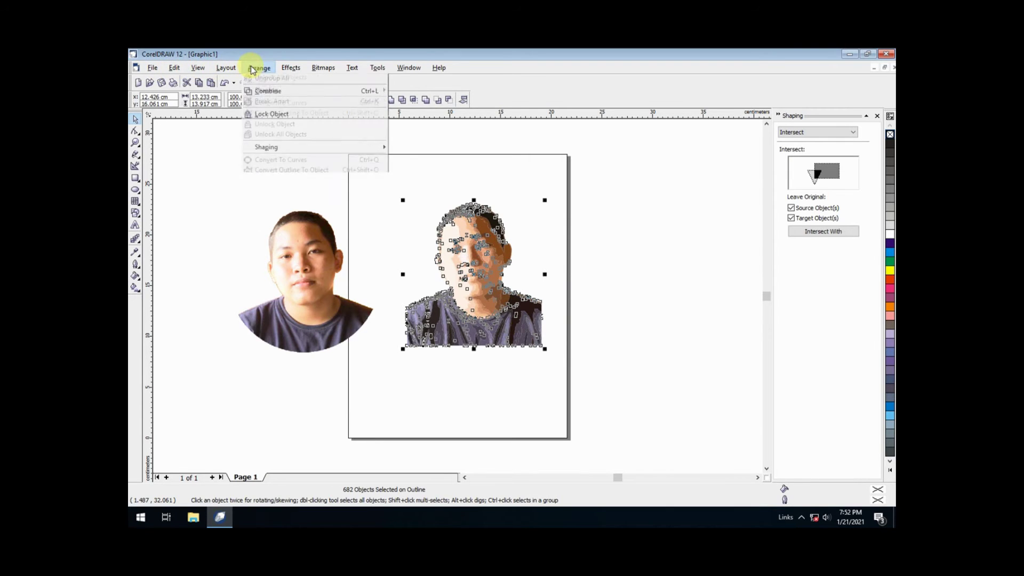
pyautogui.click(286, 125)
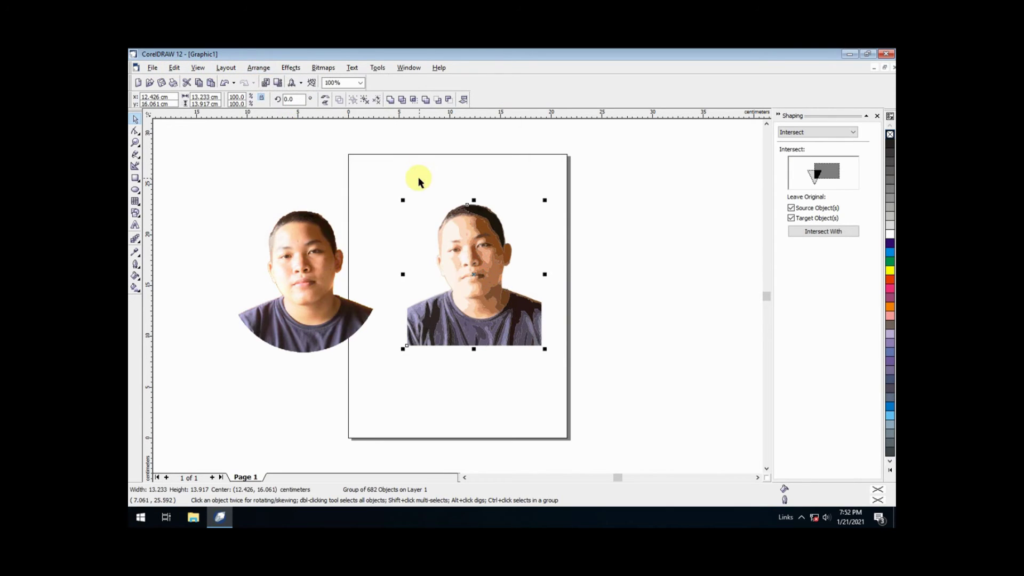
pyautogui.click(398, 192)
pyautogui.press('F4')
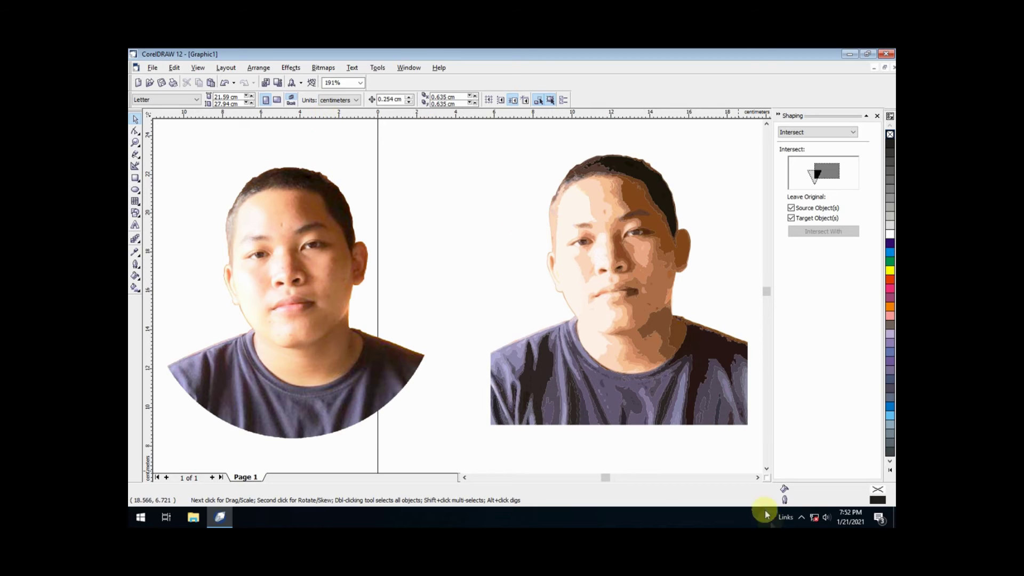
pyautogui.click(802, 516)
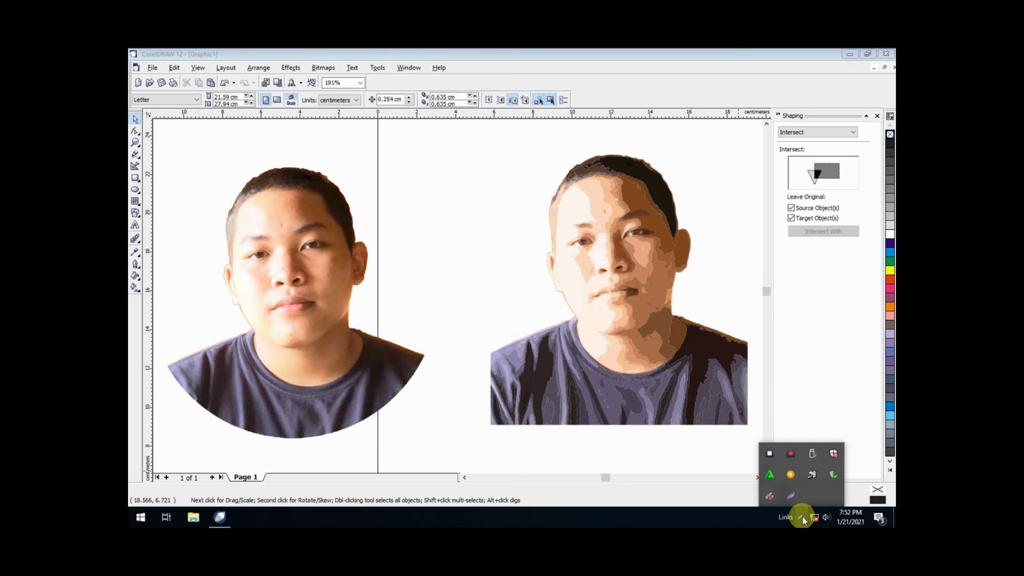
pyautogui.click(772, 454)
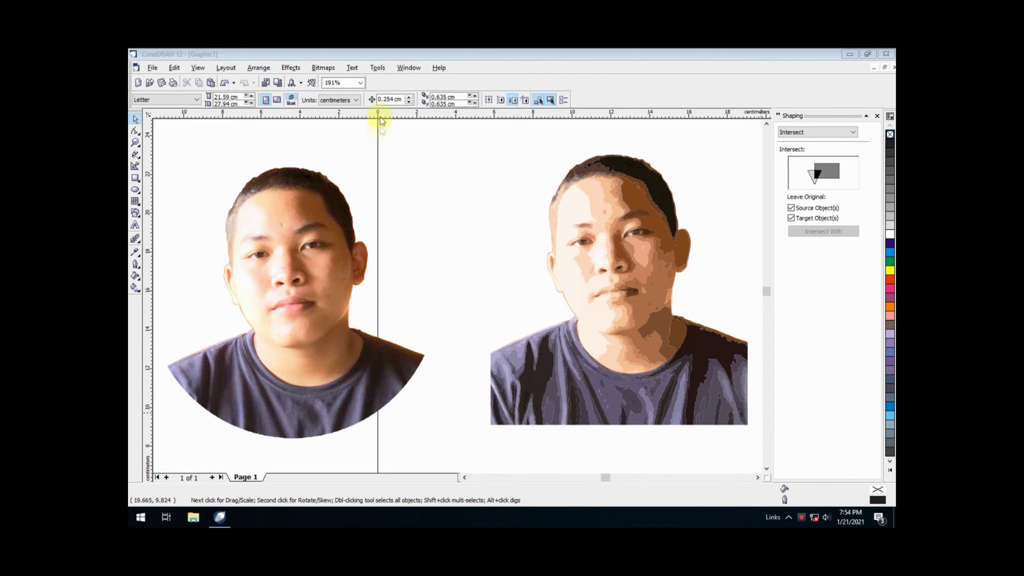
# - Switch to tracing3.CDR and copy the group of drawn eyebrows, eyes, nose and mouth
pyautogui.click(407, 68)
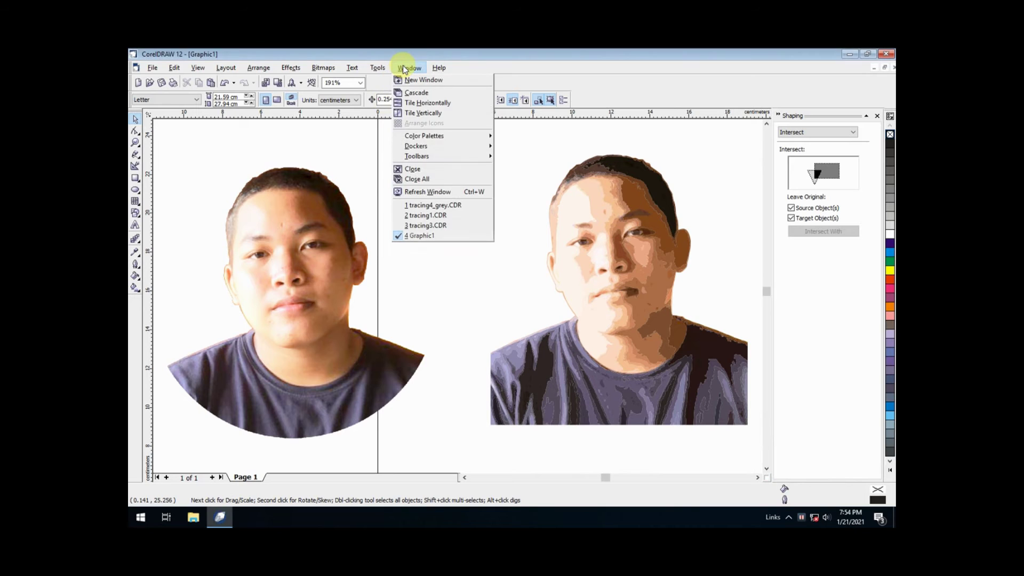
pyautogui.click(440, 226)
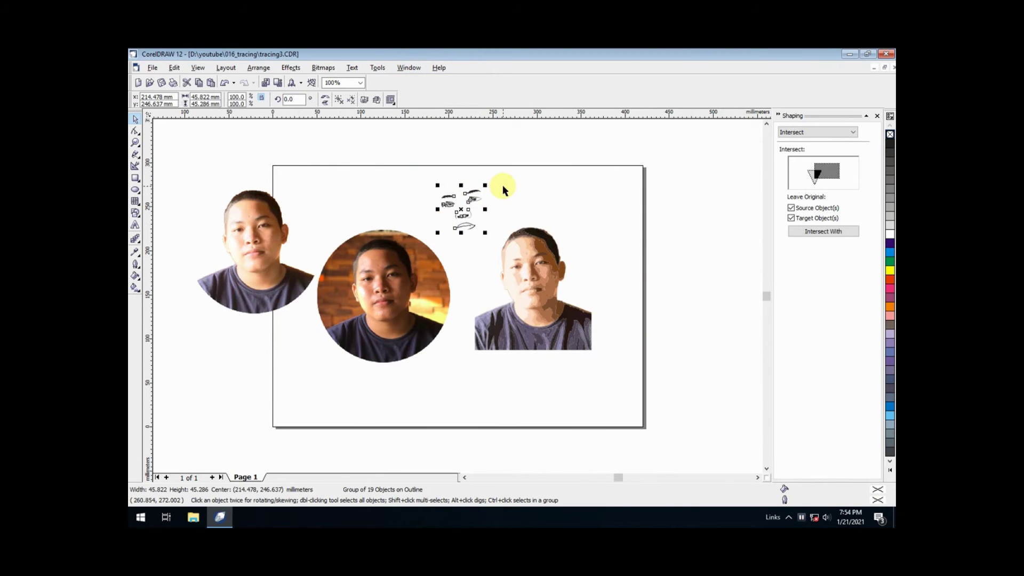
pyautogui.click(482, 193)
pyautogui.click(475, 204)
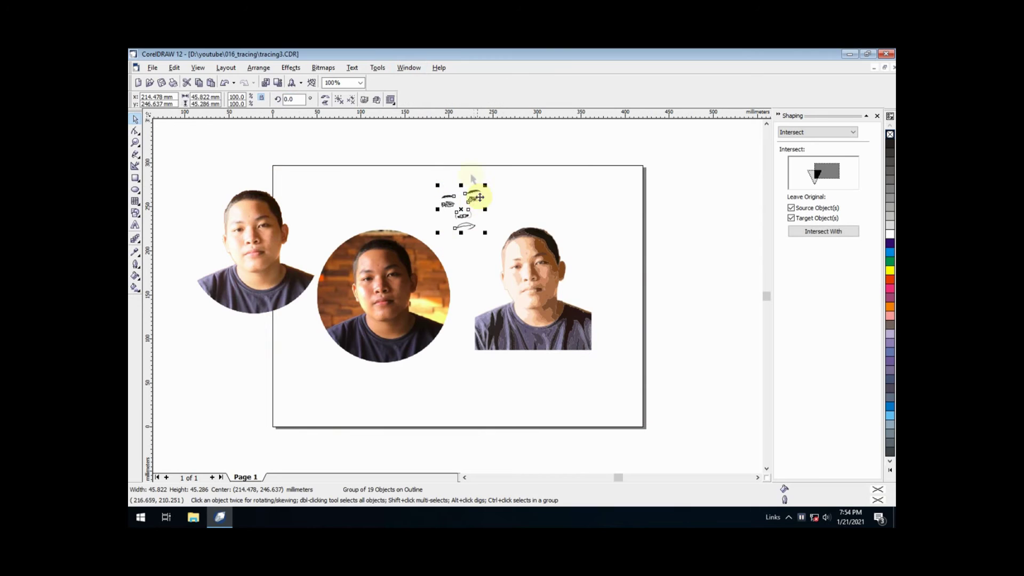
pyautogui.click(175, 68)
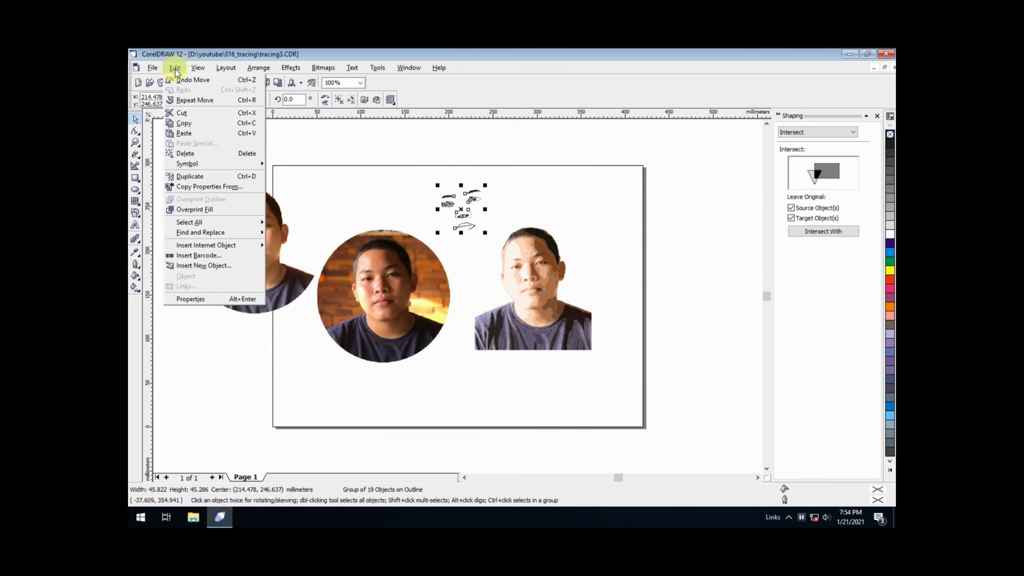
pyautogui.click(204, 124)
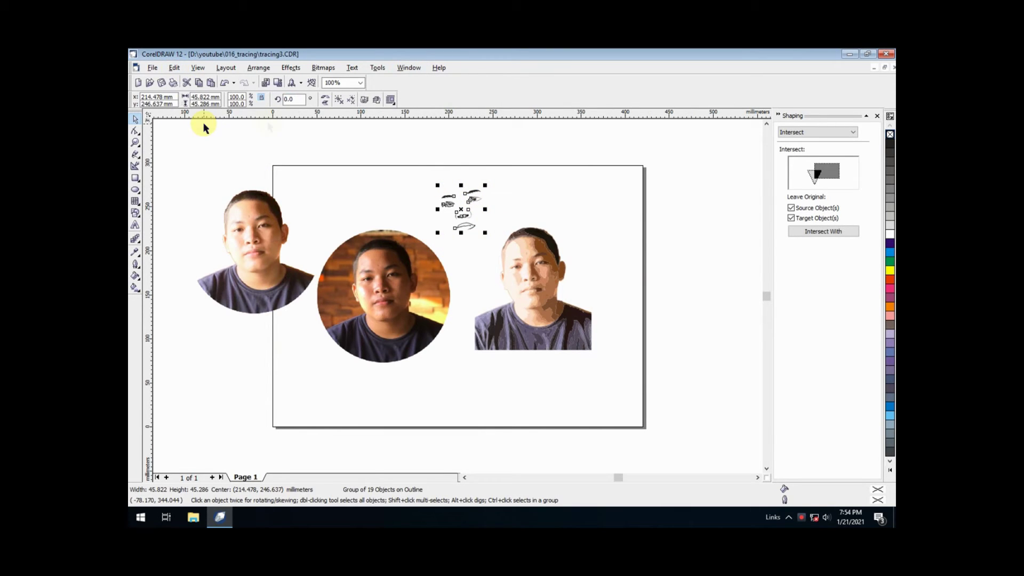
# - Return to the Graphic1 document and paste the drawn facial features group there
pyautogui.click(404, 69)
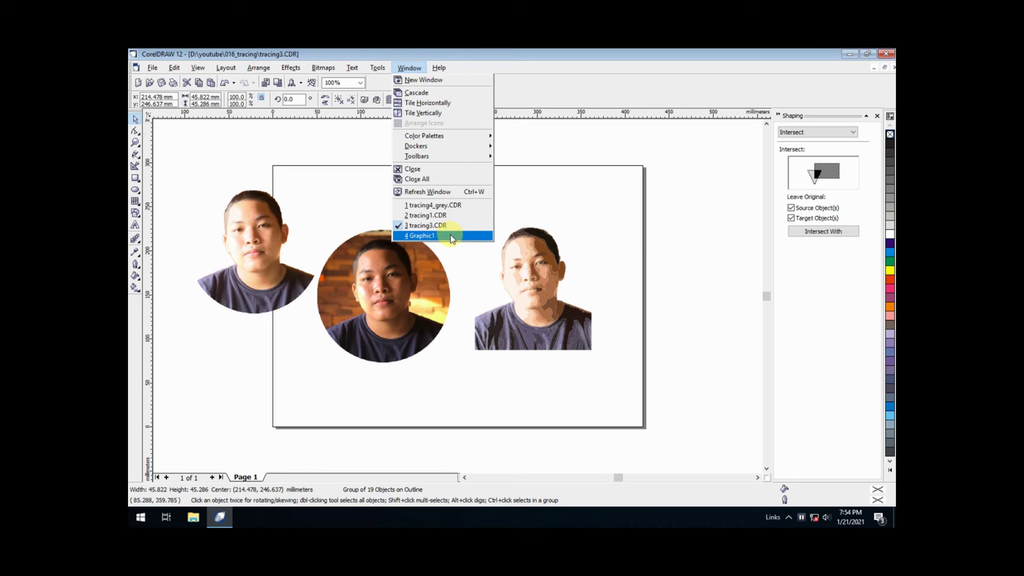
pyautogui.click(449, 235)
pyautogui.click(174, 68)
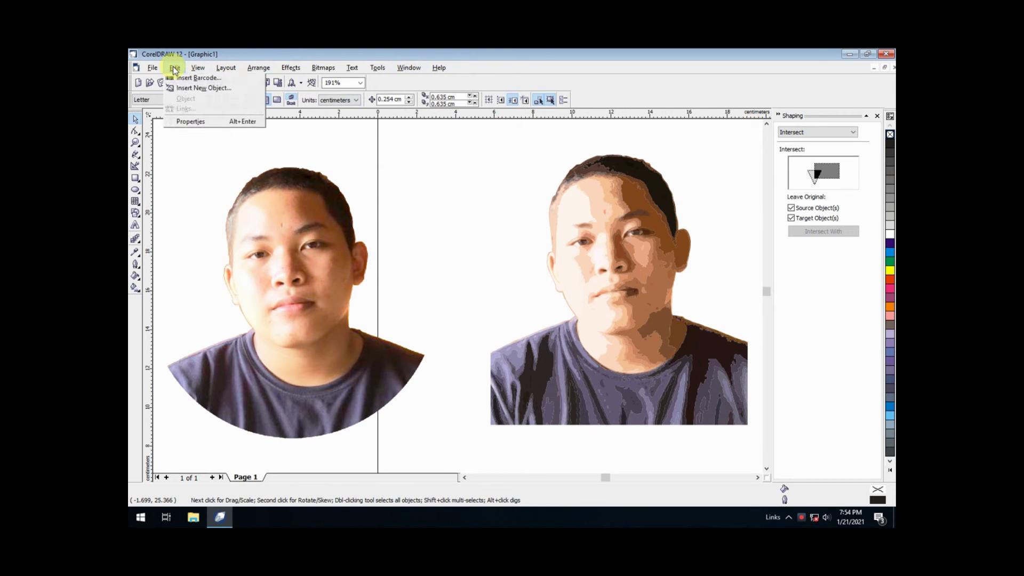
pyautogui.click(202, 135)
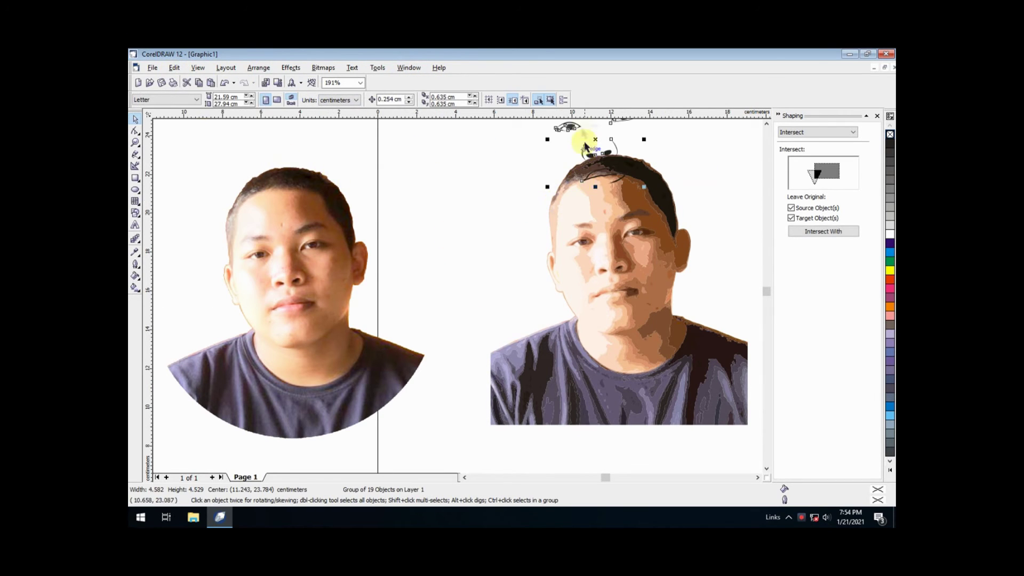
# - Move the facial features group onto the traced face, aligning the eyes, at about x 11.86 cm, y 17.87 cm
pyautogui.moveTo(581, 126); pyautogui.dragTo(571, 258)
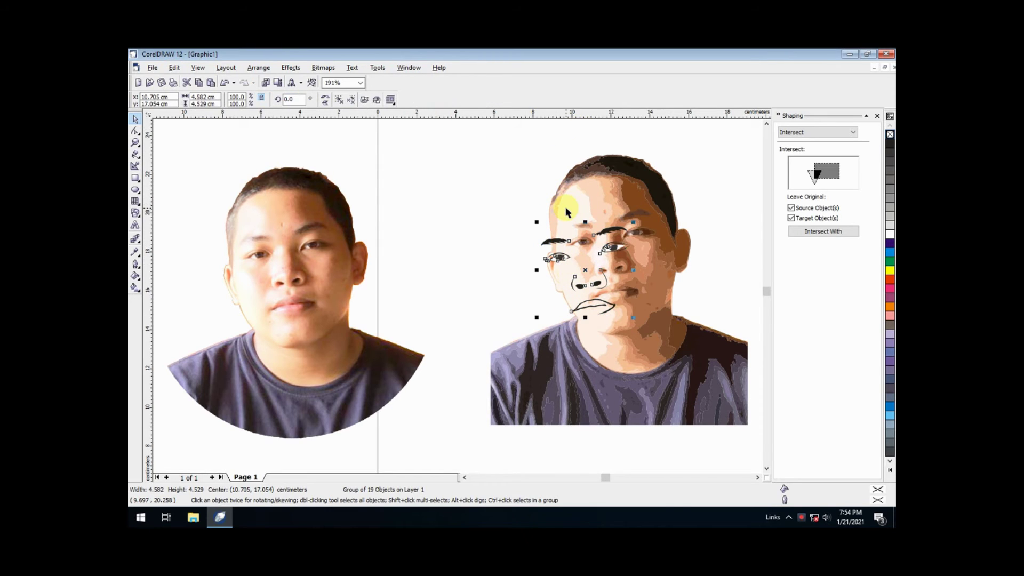
pyautogui.press('z')
pyautogui.moveTo(558, 206); pyautogui.dragTo(628, 284)
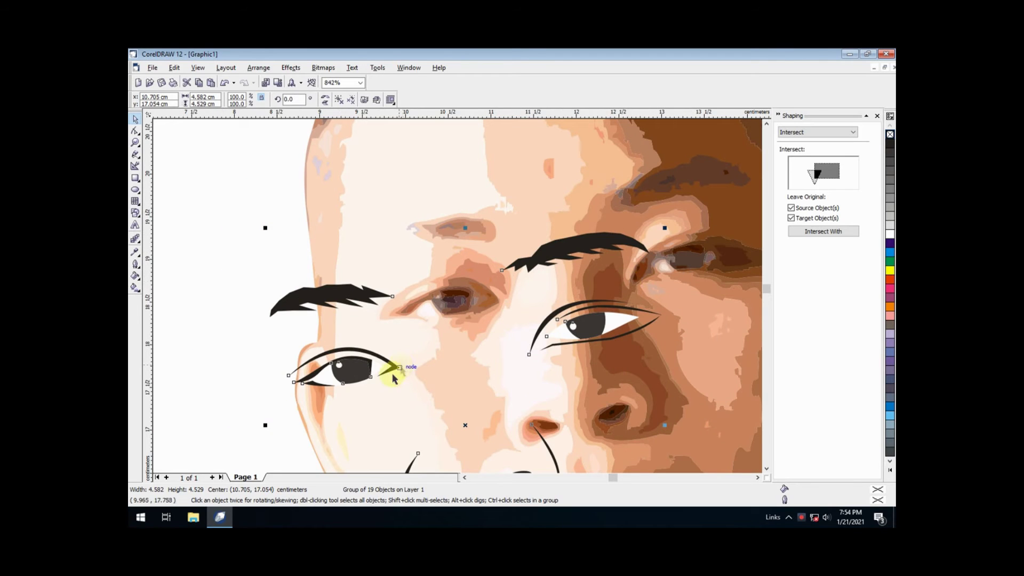
pyautogui.moveTo(400, 368); pyautogui.dragTo(498, 300)
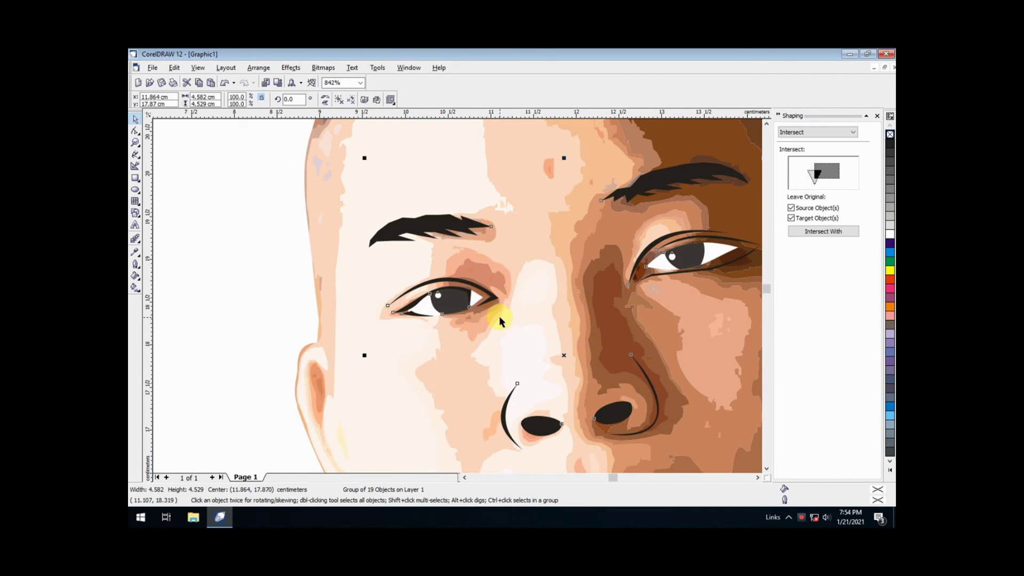
# - Rotate the facial features group about 1.66 degrees, nudge it to fit the traced face, and deselect it
pyautogui.press('z')
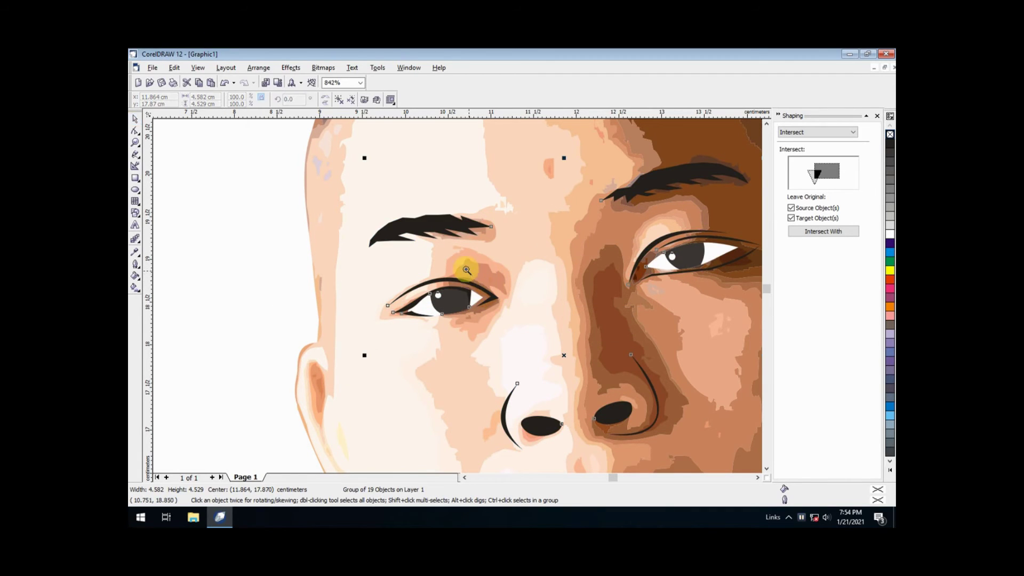
pyautogui.moveTo(452, 264); pyautogui.dragTo(486, 299)
pyautogui.click(495, 290)
pyautogui.press('F3')
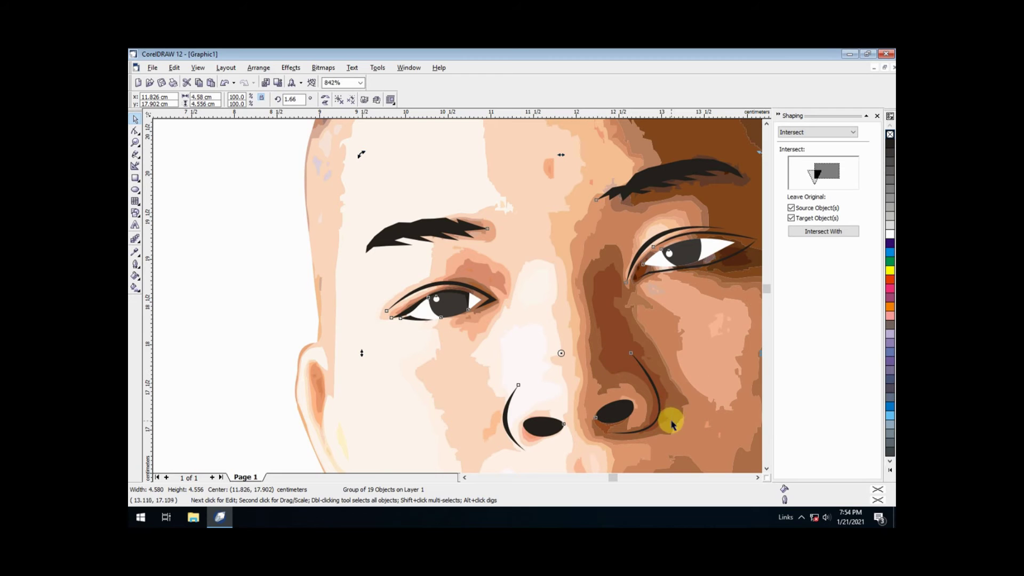
pyautogui.press('F3')
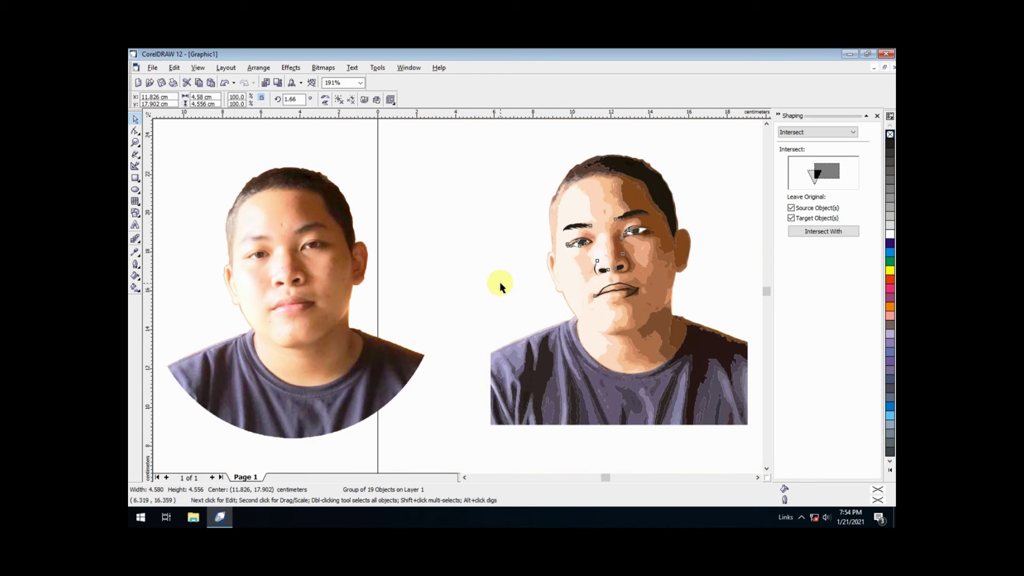
pyautogui.click(499, 281)
pyautogui.click(757, 477)
pyautogui.click(757, 478)
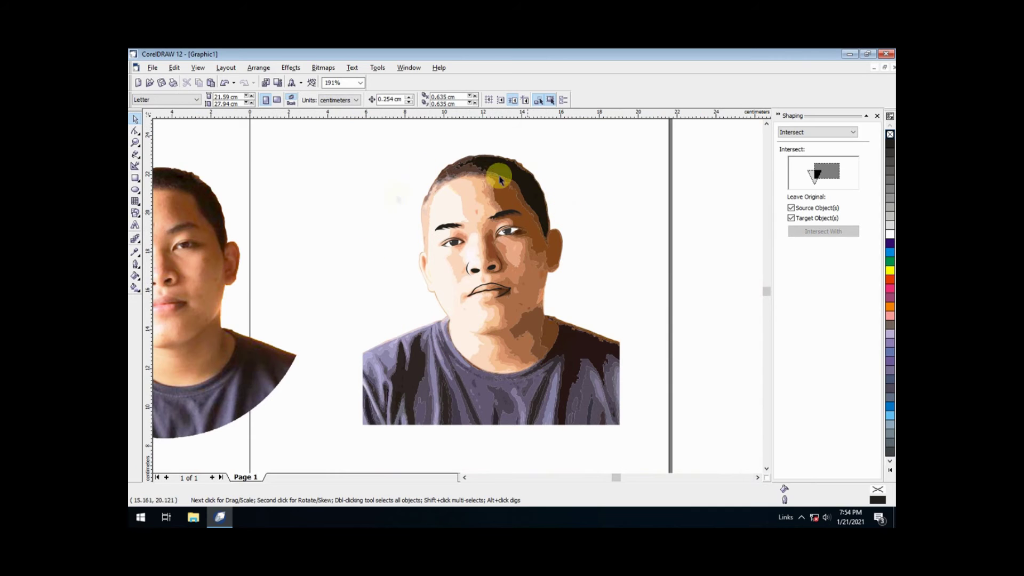
pyautogui.click(801, 518)
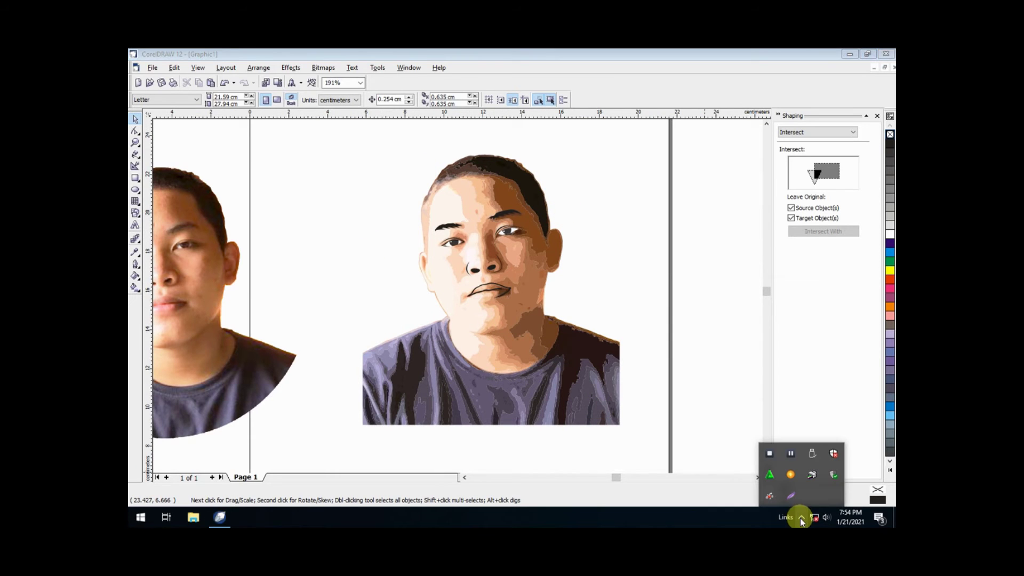